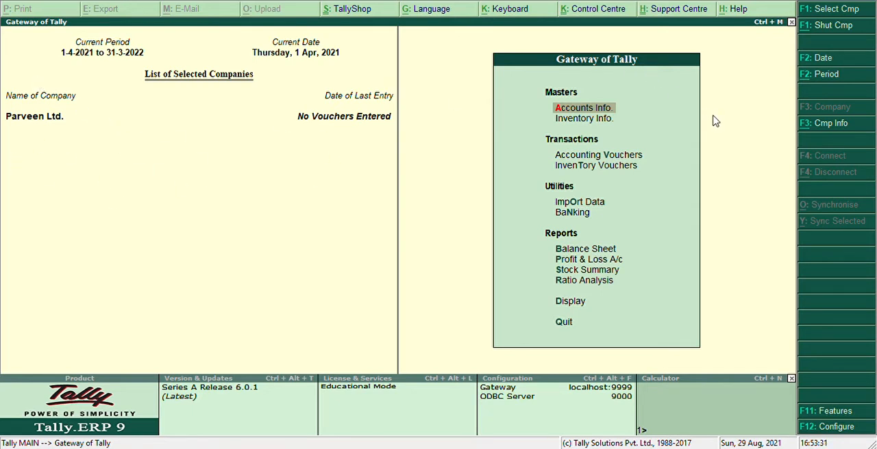
# Step: Open the company's accounting features and go through the options to the Maintain cost centres setting
pyautogui.press('Return')
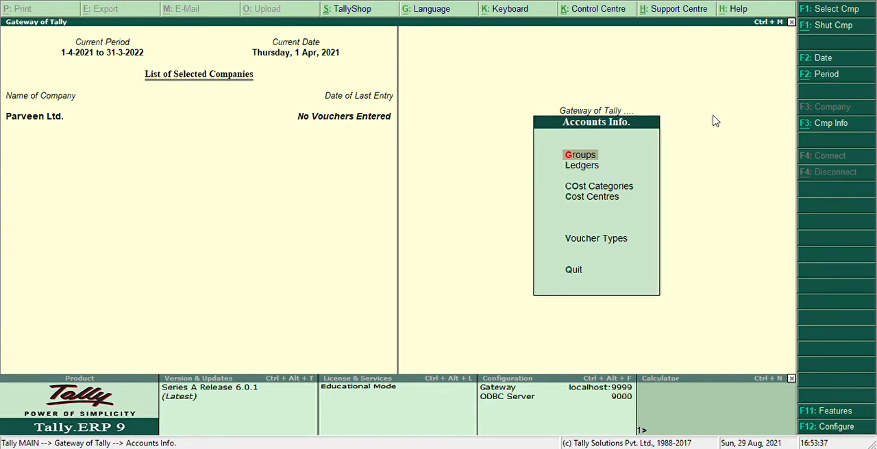
pyautogui.press('F11')
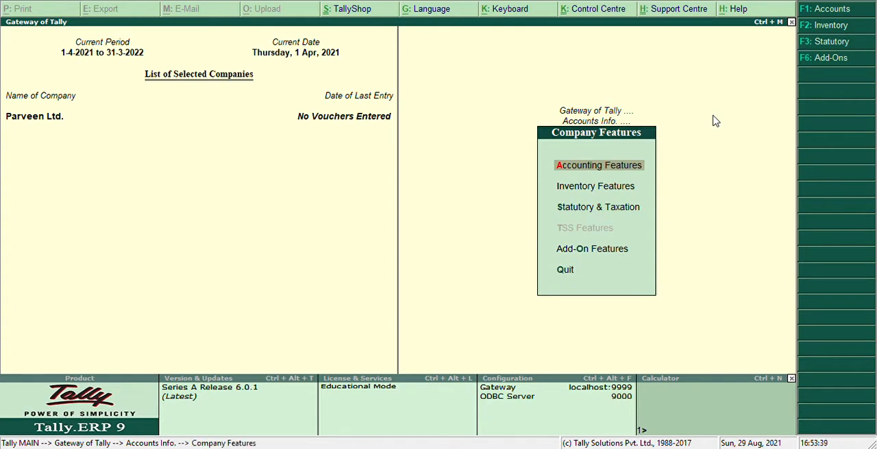
pyautogui.press('Return')
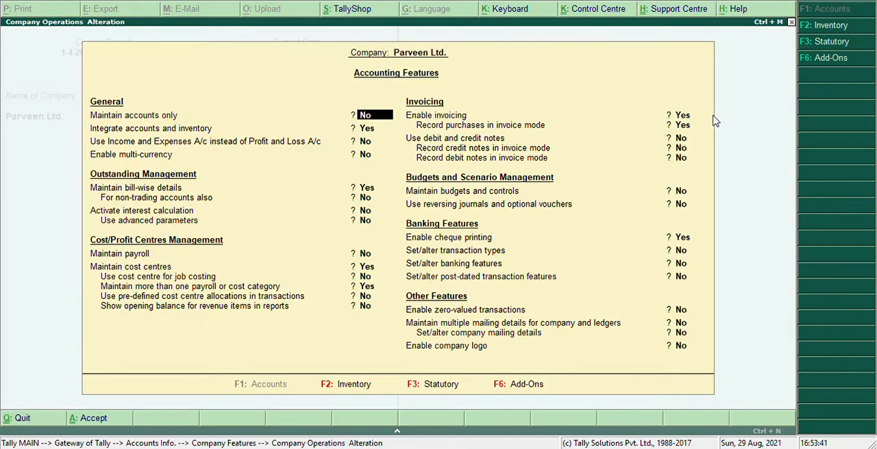
pyautogui.press('Return')
pyautogui.press('Return')
pyautogui.press('Return')
pyautogui.press('Return')
pyautogui.press('Return')
pyautogui.press('Return')
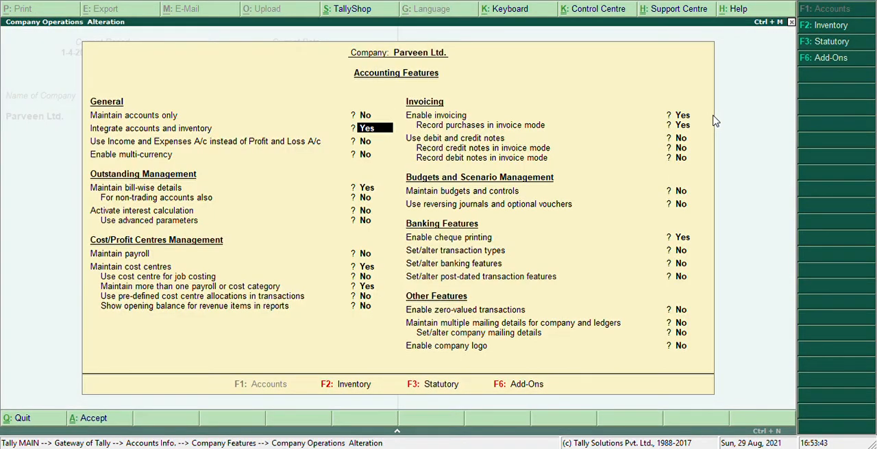
pyautogui.press('Return')
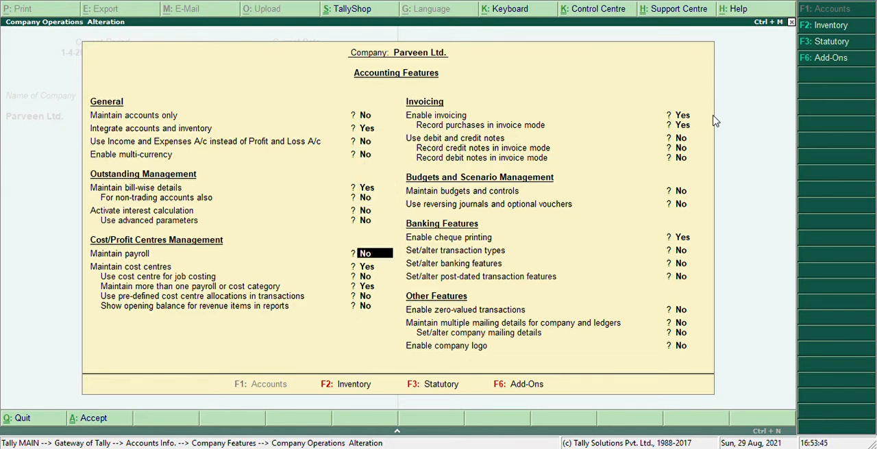
pyautogui.press('Return')
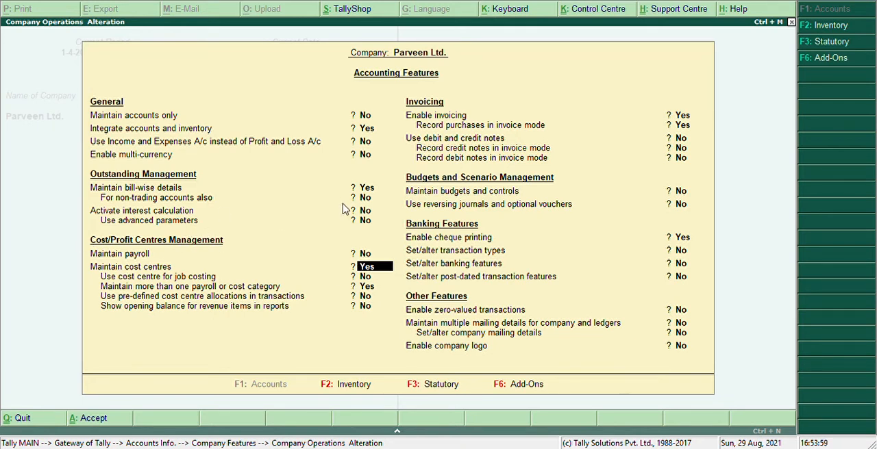
# Step: Keep cost centres and more than one payroll or cost category enabled, and accept the accounting features
pyautogui.press('Return')
pyautogui.press('Return')
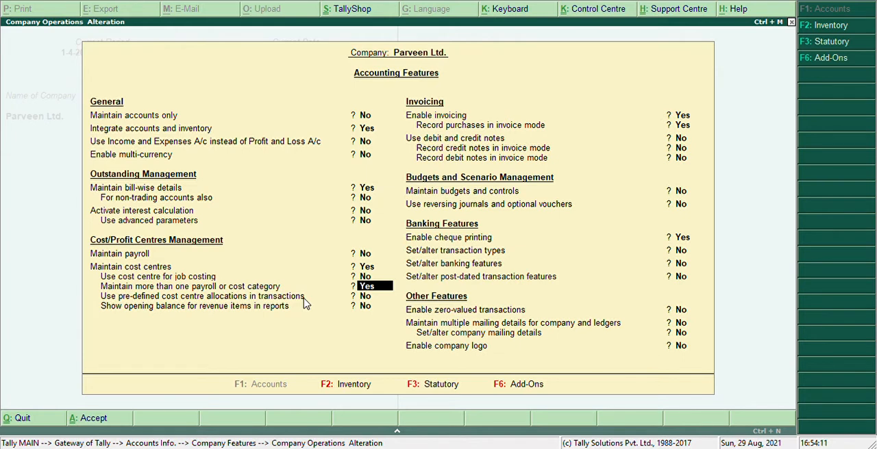
pyautogui.press('Return')
pyautogui.press('Return')
pyautogui.press('Return')
pyautogui.press('Return')
pyautogui.press('Return')
pyautogui.press('Return')
pyautogui.press('Return')
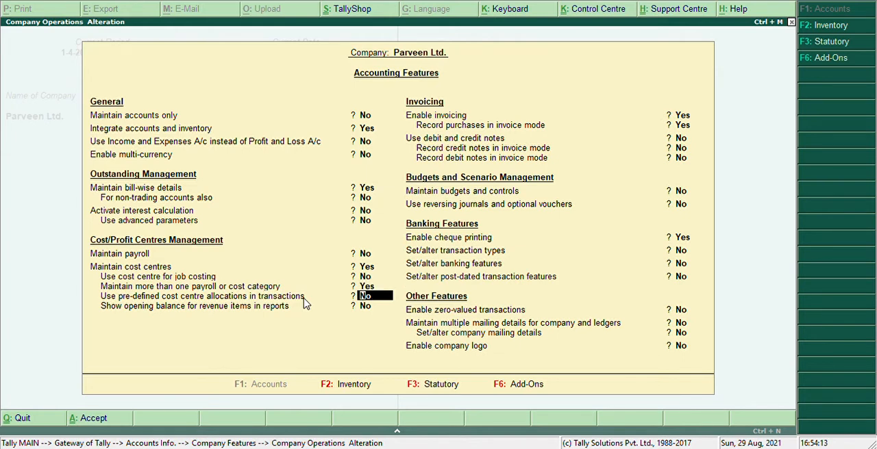
pyautogui.press('Return')
pyautogui.press('Return')
pyautogui.press('Return')
pyautogui.press('Return')
pyautogui.press('Return')
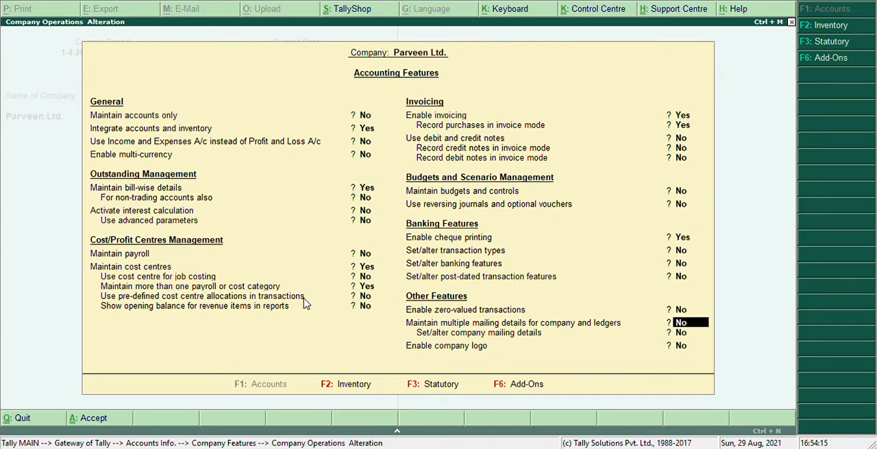
pyautogui.press('Return')
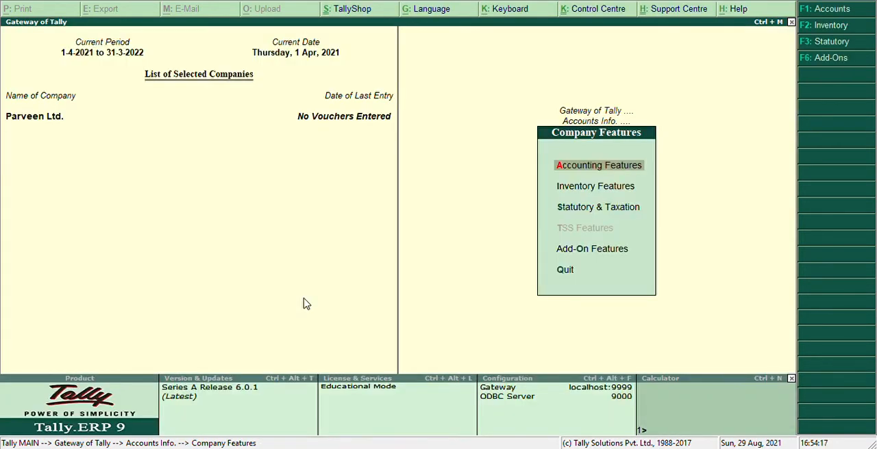
pyautogui.press('Escape')
pyautogui.press('Escape')
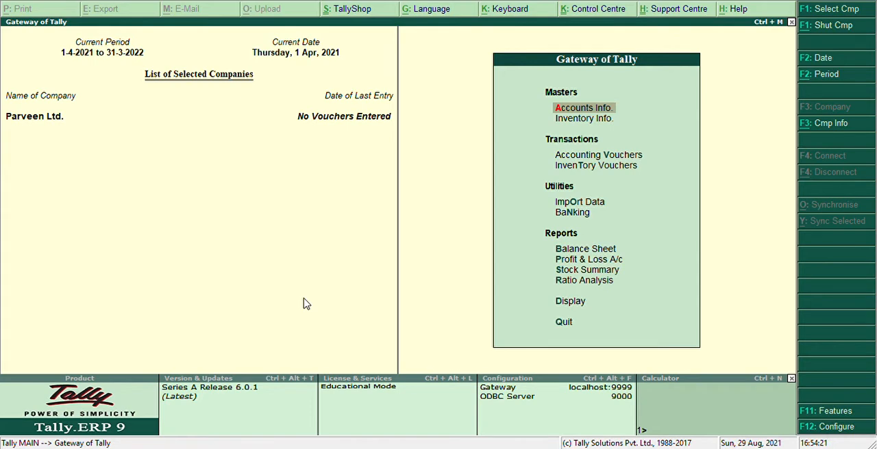
# Step: Start creating a single ledger named Salary Paid
pyautogui.press('Return')
pyautogui.press('Down')
pyautogui.press('Return')
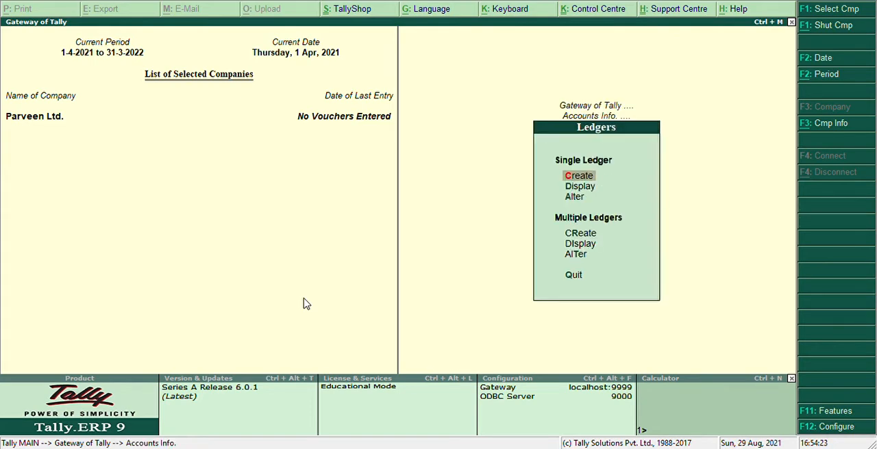
pyautogui.press('Return')
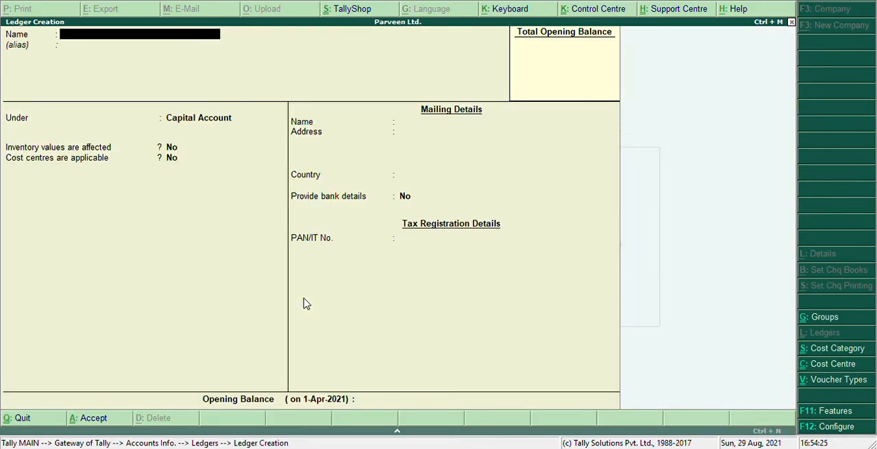
pyautogui.write('Salary Paid')
pyautogui.press('Return')
pyautogui.press('Return')
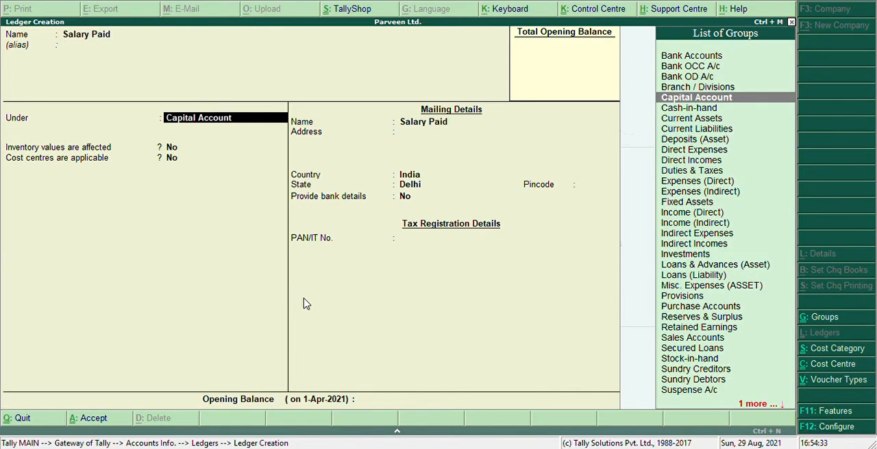
# Step: Place the Salary Paid ledger under Indirect Expenses with cost centres applicable, and save it
pyautogui.write('Indi')
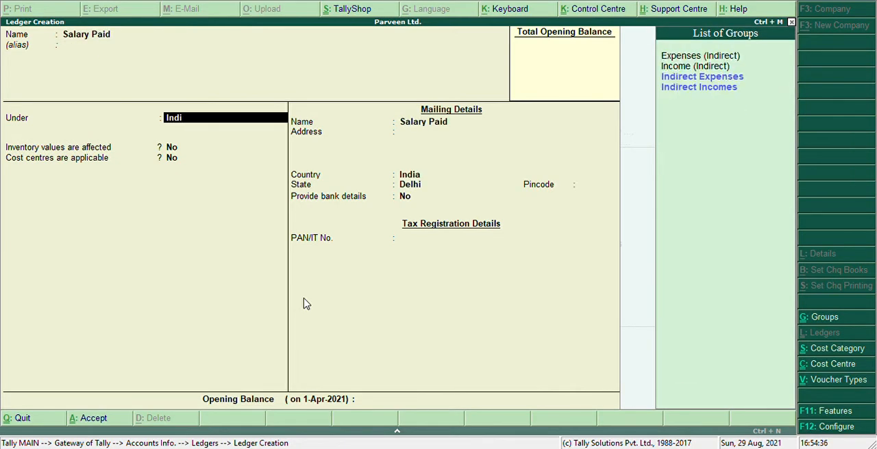
pyautogui.press('Down')
pyautogui.press('Up')
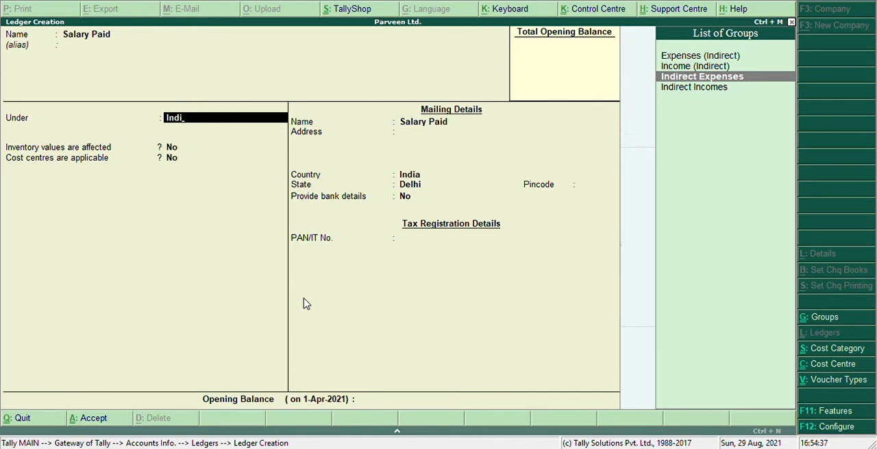
pyautogui.press('Return')
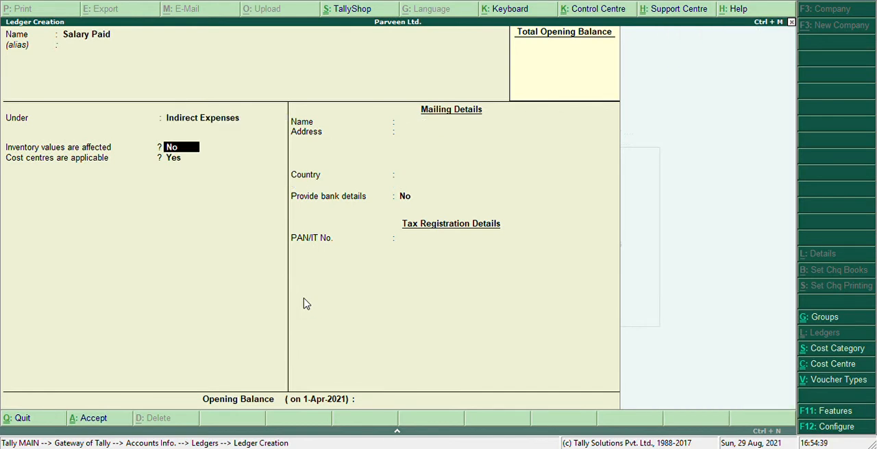
pyautogui.press('Return')
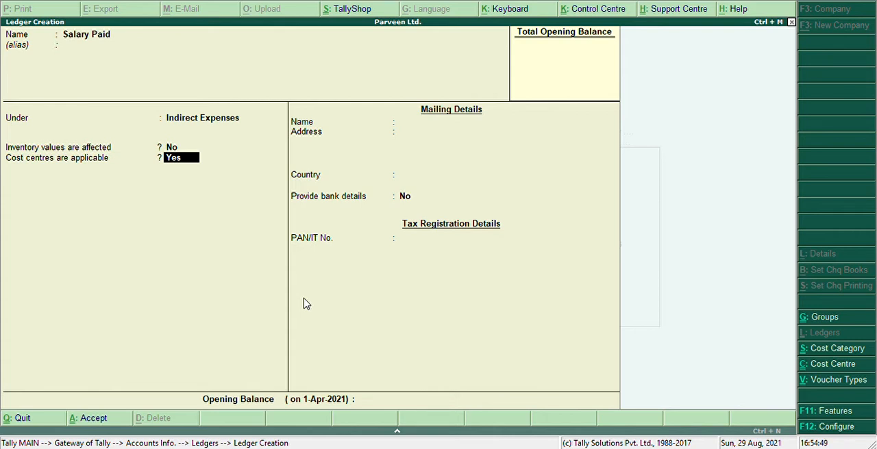
pyautogui.press('Return')
pyautogui.press('Return')
pyautogui.press('Return')
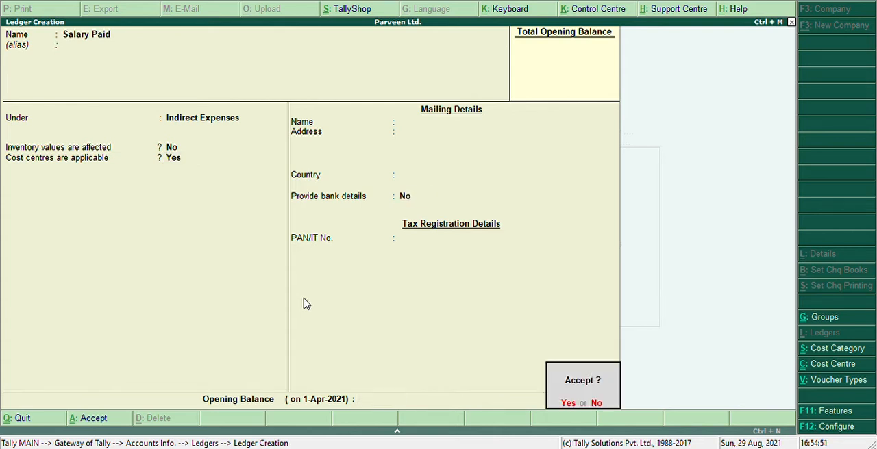
pyautogui.press('Return')
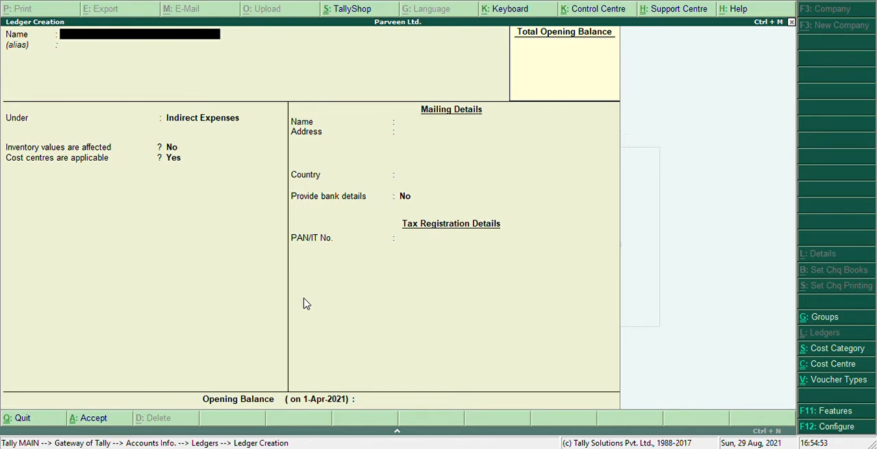
pyautogui.press('Escape')
pyautogui.press('Return')
pyautogui.press('Escape')
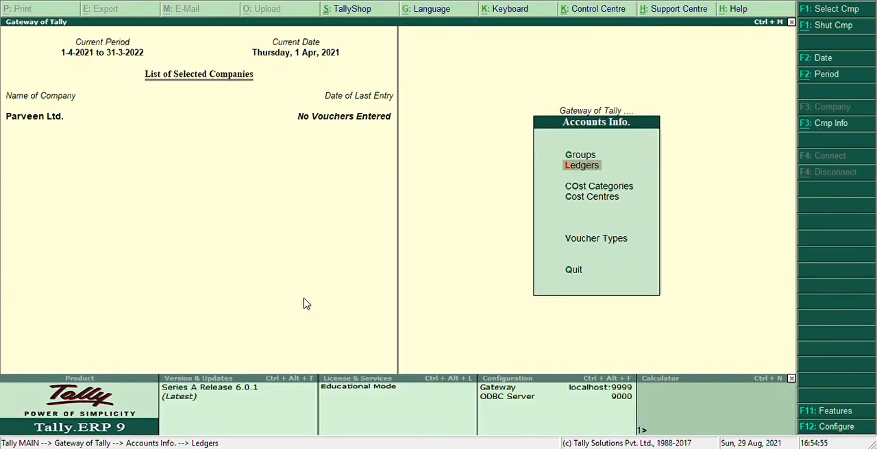
# Step: Start a payment accounting voucher with Cash as the account
pyautogui.press('Escape')
pyautogui.press('Down')
pyautogui.press('Down')
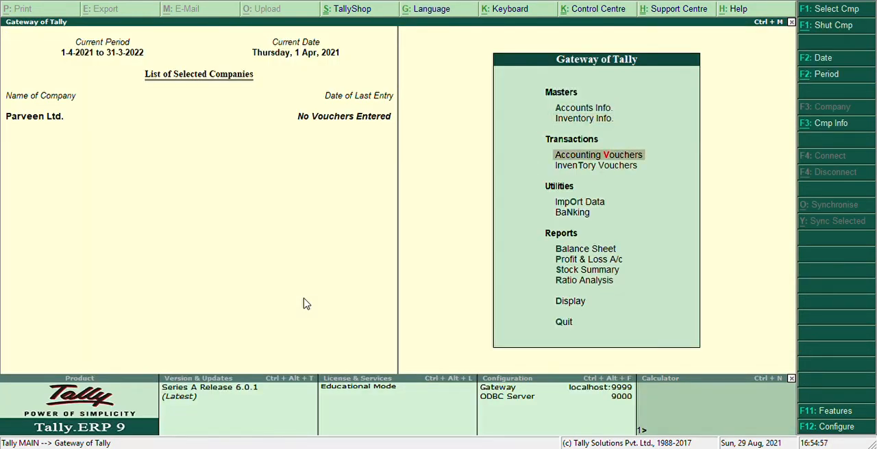
pyautogui.press('Return')
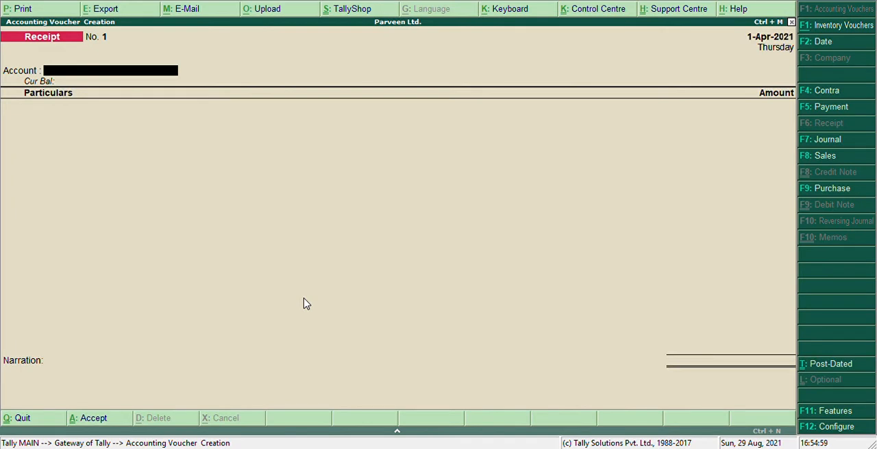
pyautogui.press('F5')
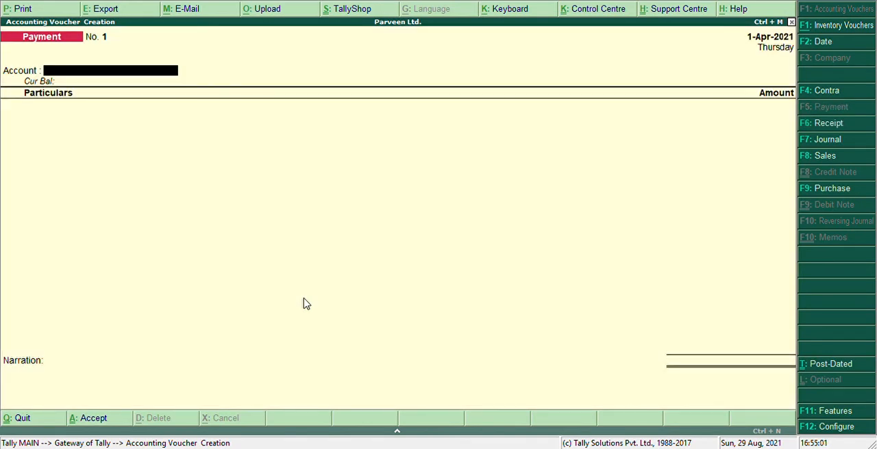
pyautogui.press('Return')
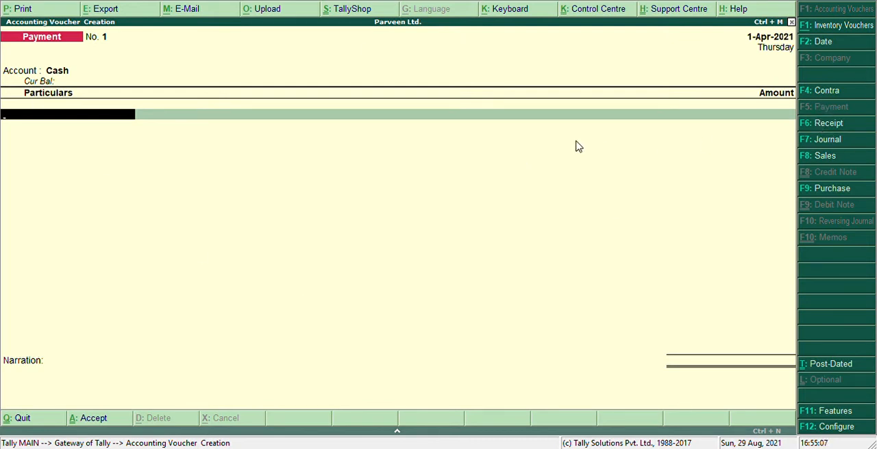
# Step: Enter Salary Paid in the voucher's particulars with an amount of 80000
pyautogui.write('Sa')
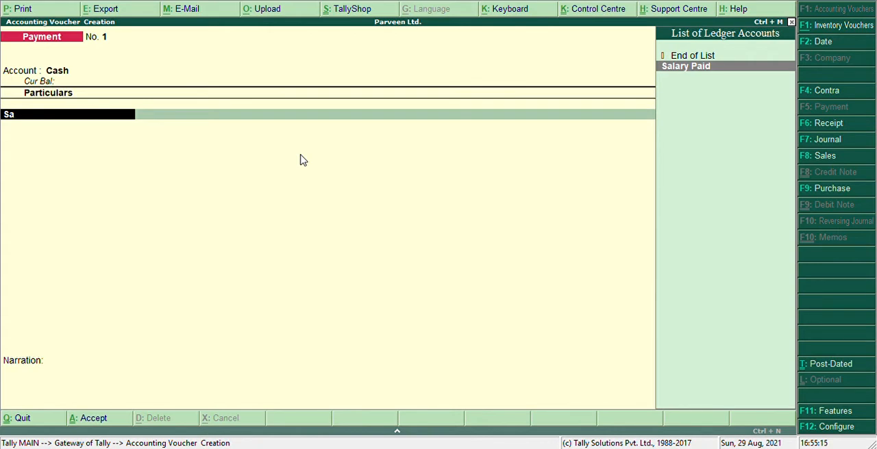
pyautogui.press('Return')
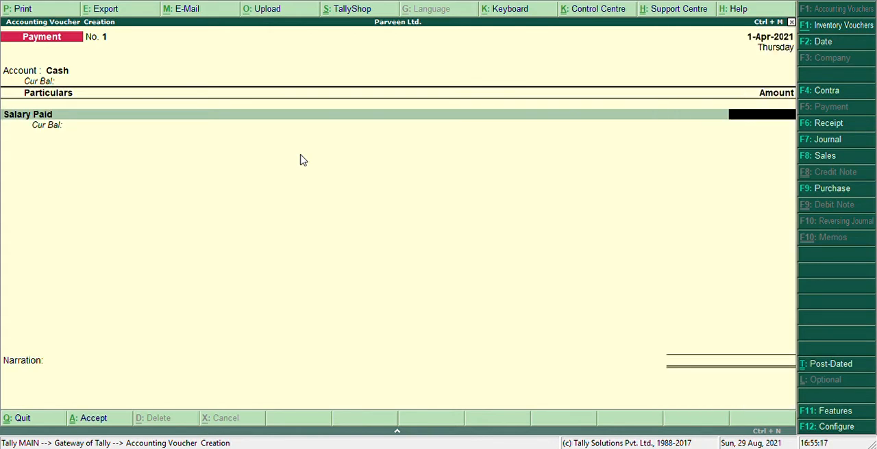
pyautogui.write('80000')
pyautogui.press('Return')
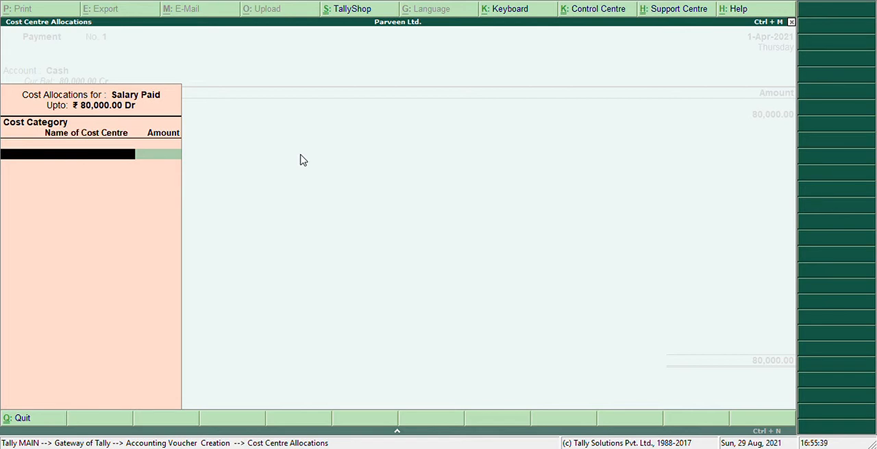
pyautogui.write('S')
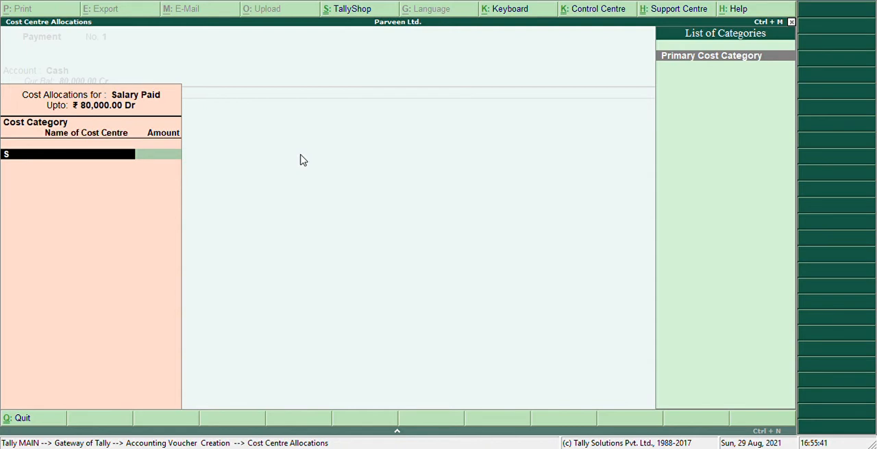
pyautogui.press('BackSpace')
pyautogui.hotkey('alt', 'c')
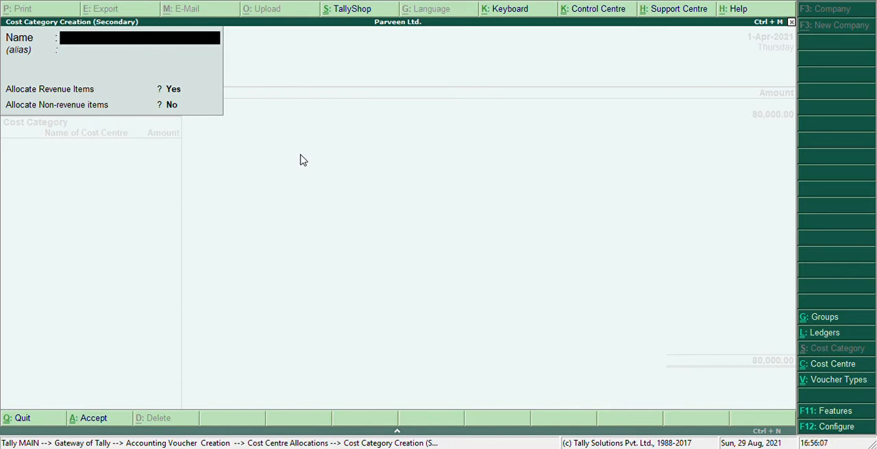
pyautogui.press('Escape')
pyautogui.press('Return')
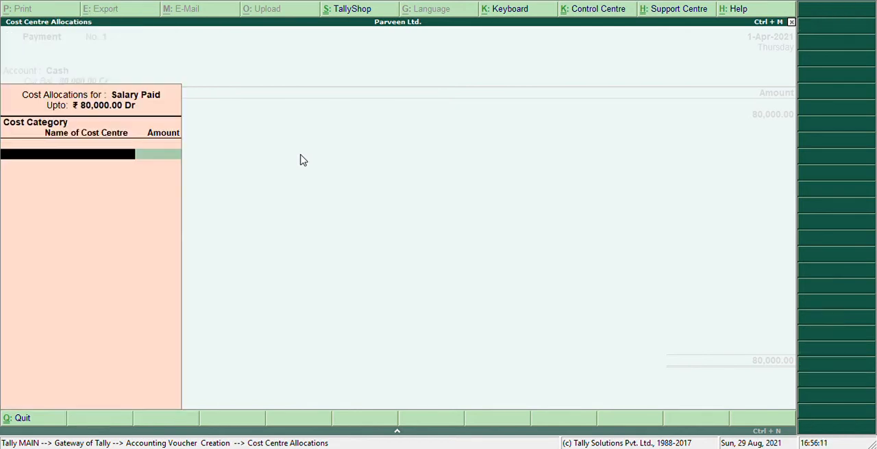
pyautogui.hotkey('alt', 'c')
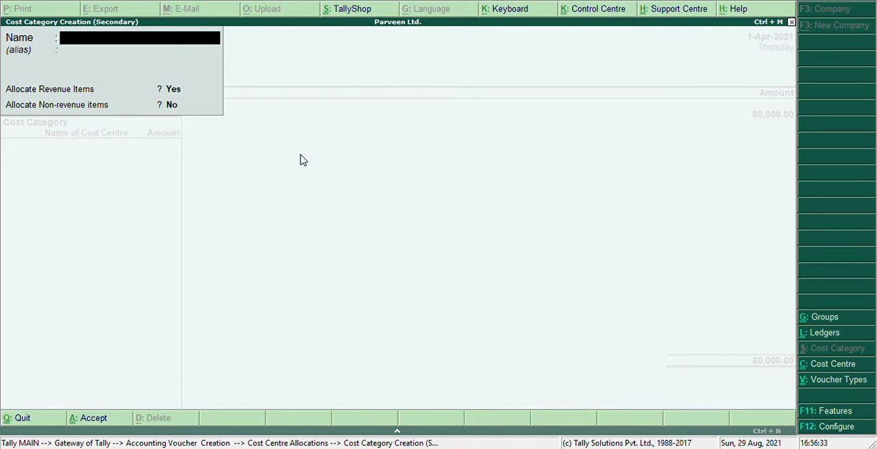
pyautogui.press('Escape')
pyautogui.press('Return')
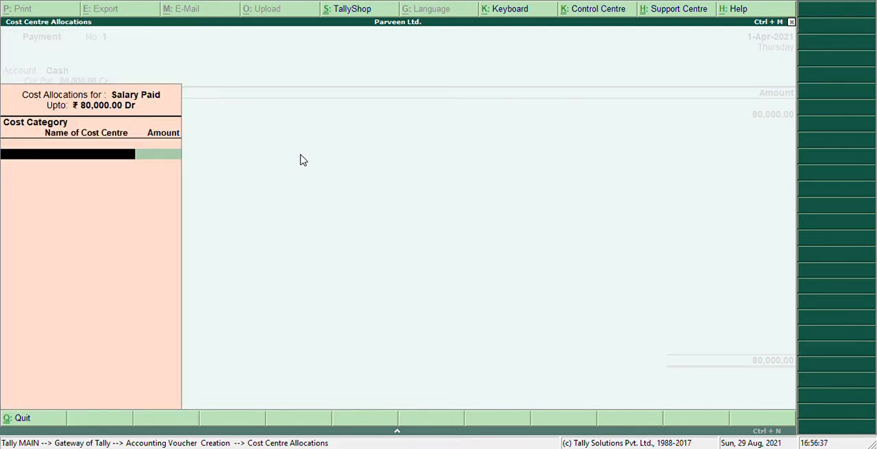
# Step: Start a new cost category from the Salary Paid allocation and name it with the employee's first name
pyautogui.write('S')
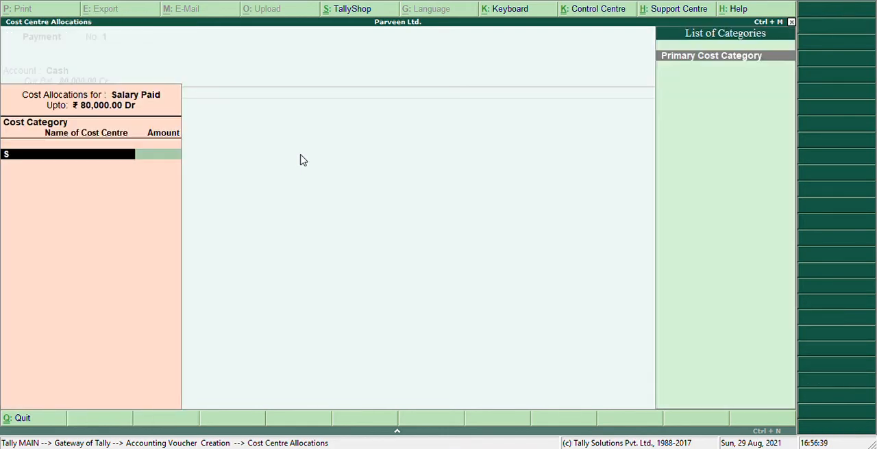
pyautogui.write('a')
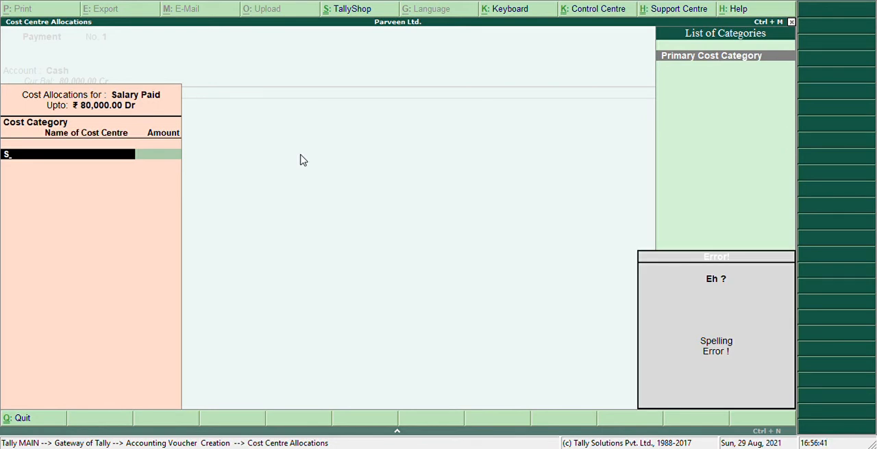
pyautogui.hotkey('alt', 'c')
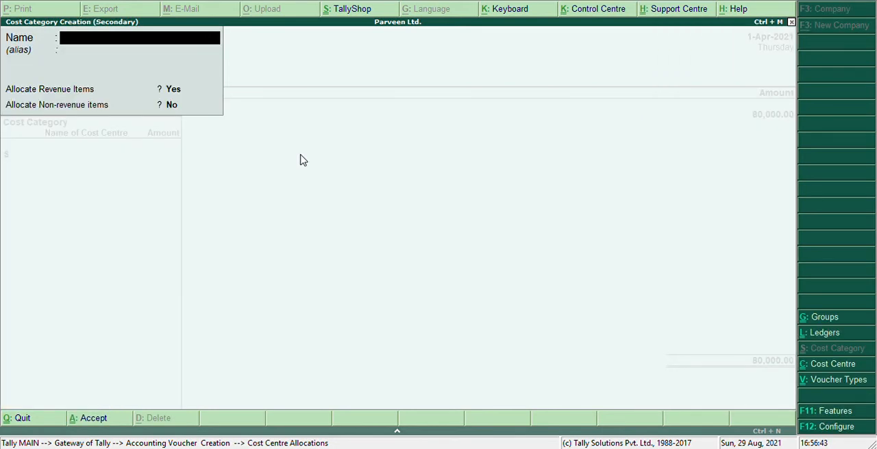
pyautogui.write('Ra')
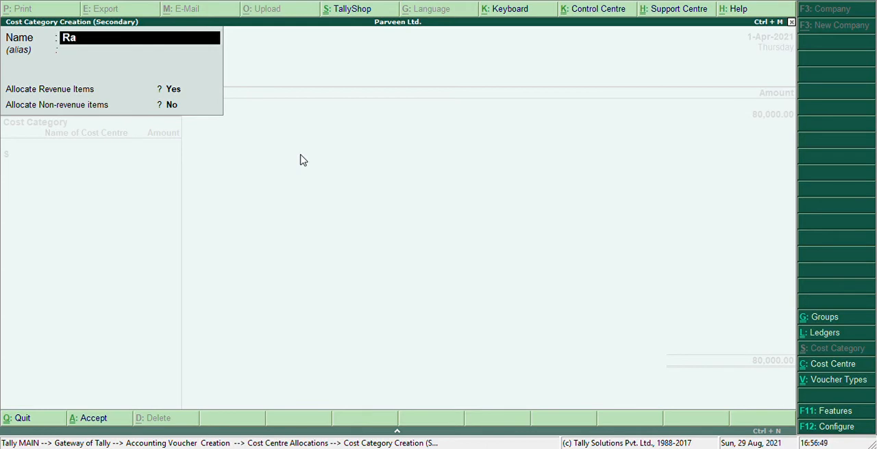
pyautogui.write('av')
pyautogui.press('BackSpace')
pyautogui.press('BackSpace')
pyautogui.write('vu')
pyautogui.press('BackSpace')
pyautogui.write('i')
# Step: Allow allocation of non-revenue items as well as revenue items for the employee's cost category, and save it
pyautogui.press('Return')
pyautogui.press('Return')
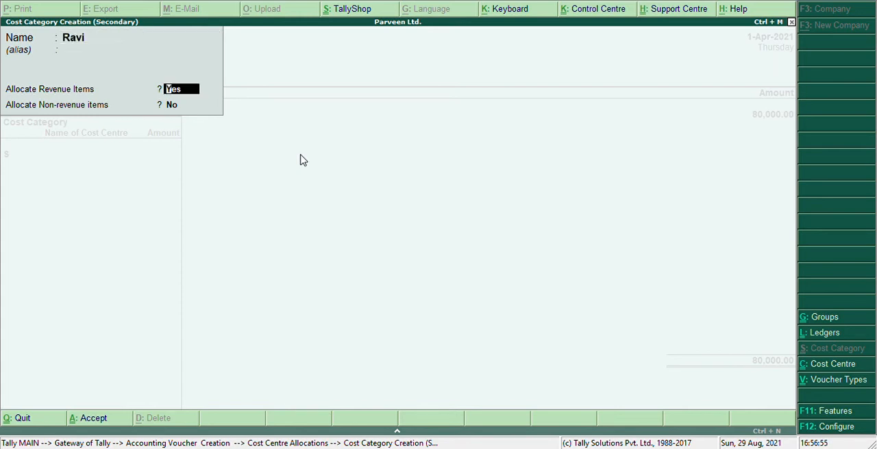
pyautogui.press('Return')
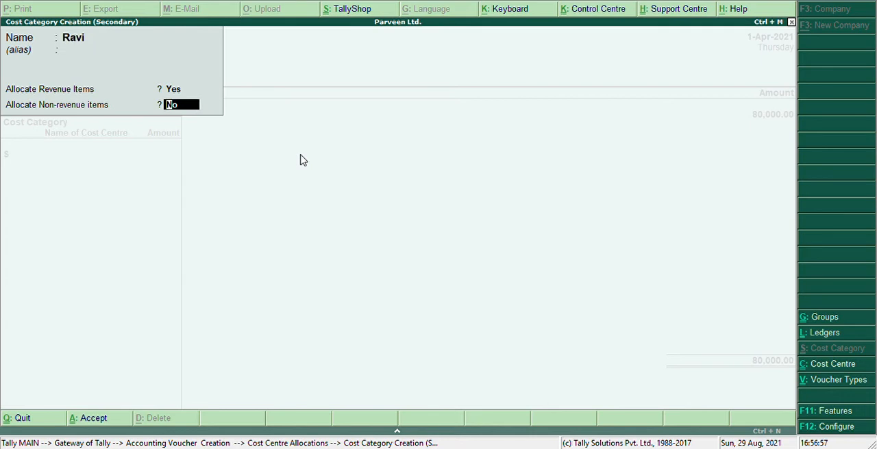
pyautogui.write('ye')
pyautogui.press('Return')
pyautogui.press('Return')
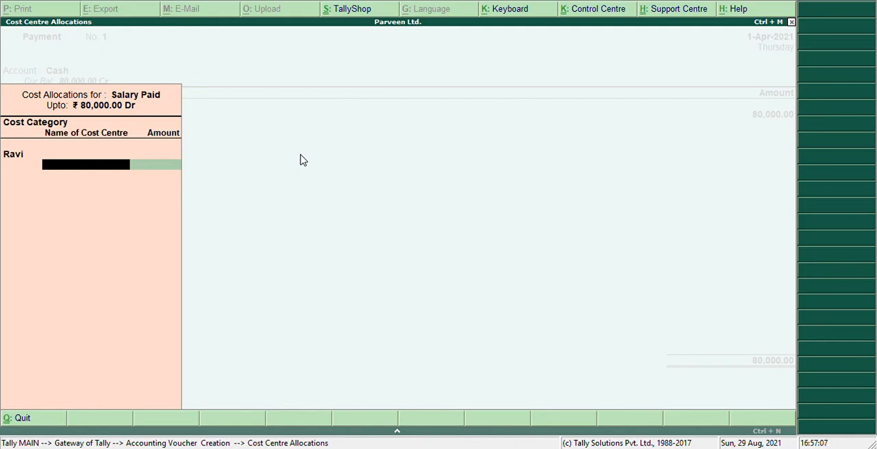
pyautogui.hotkey('alt', 'c')
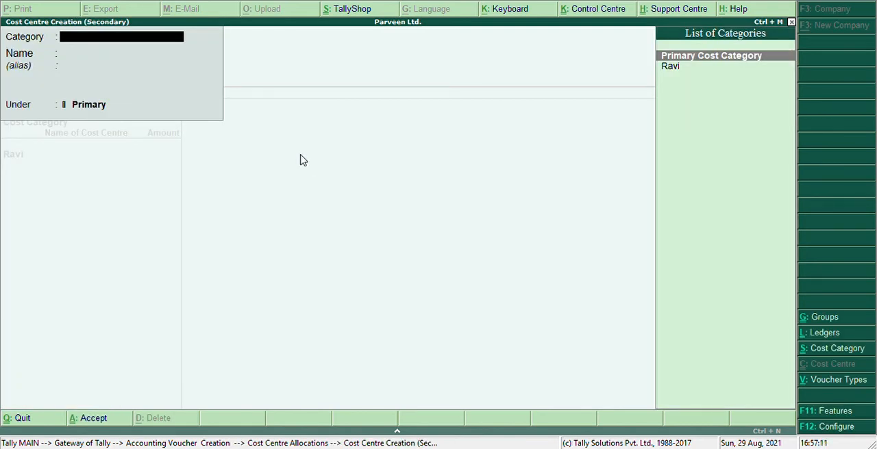
pyautogui.write('Sa')
pyautogui.press('BackSpace')
pyautogui.write('Sa')
pyautogui.press('Return')
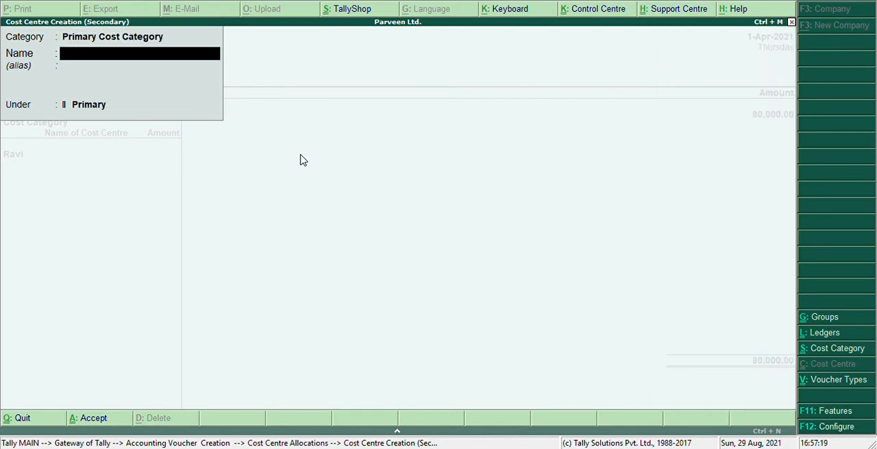
pyautogui.press('BackSpace')
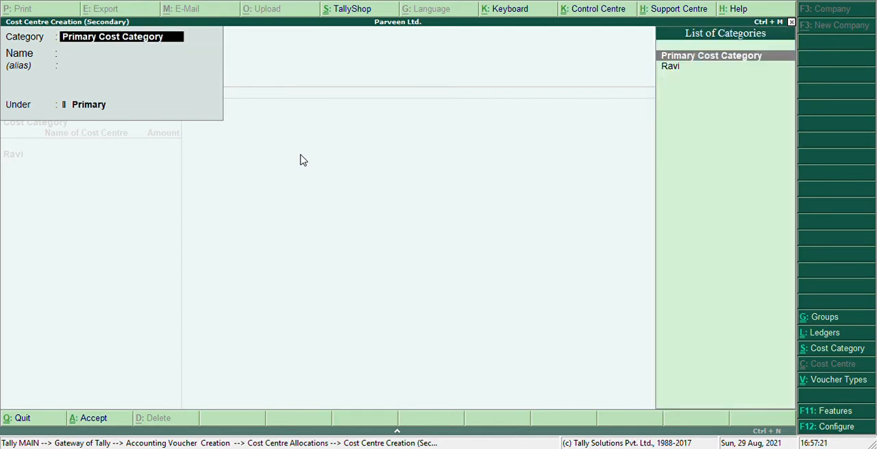
pyautogui.press('Down')
pyautogui.press('space')
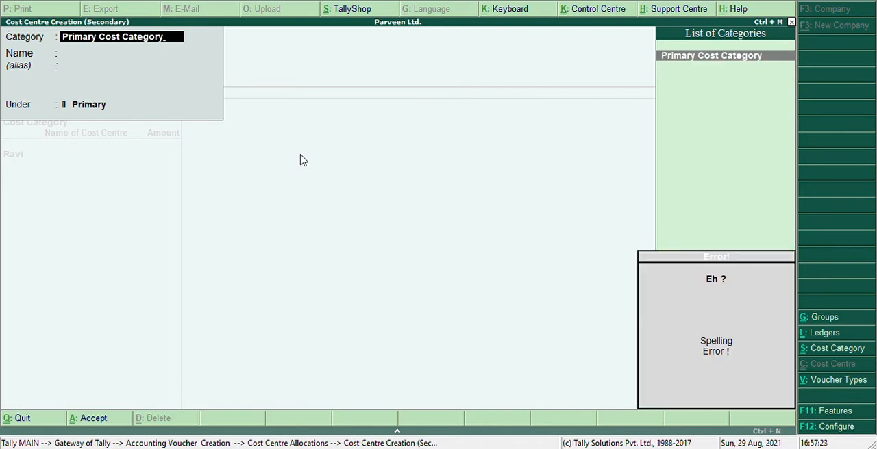
pyautogui.press('Escape')
pyautogui.press('Escape')
pyautogui.press('Return')
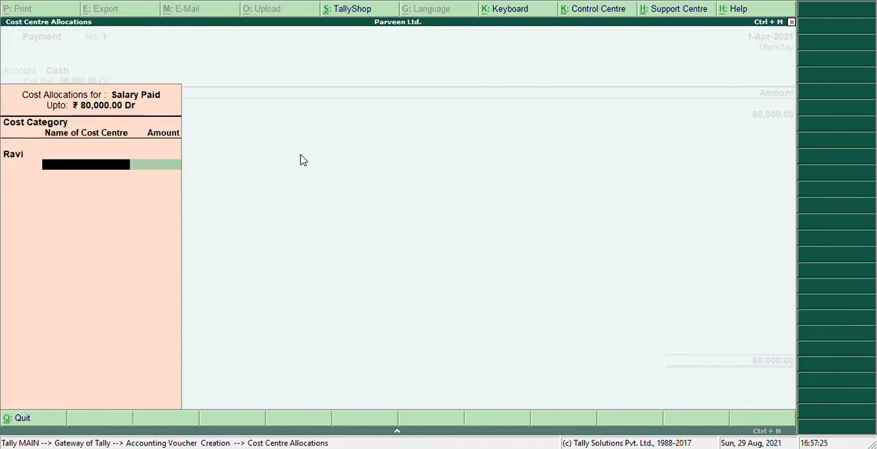
# Step: Return to the allocation's cost category and start creating another category named Salary Paid
pyautogui.press('BackSpace')
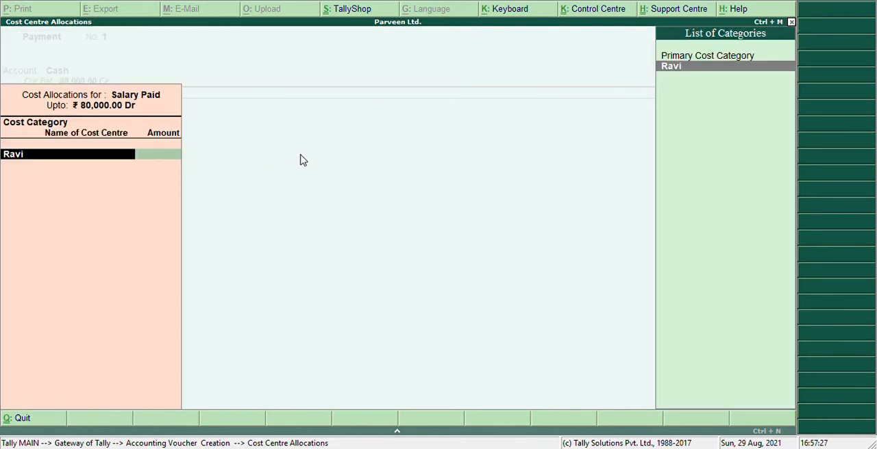
pyautogui.hotkey('alt', 'c')
pyautogui.write('S')
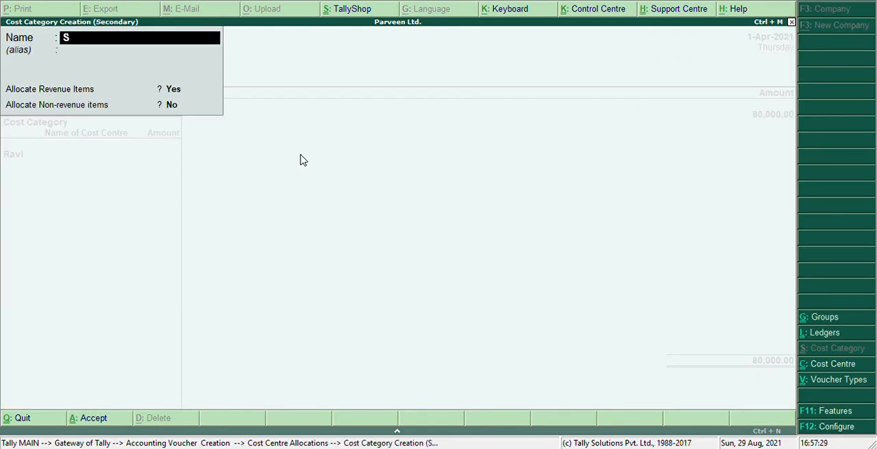
pyautogui.write('alary Paid')
# Step: Set the Salary Paid category to allocate both revenue and non-revenue items, and save it
pyautogui.press('Return')
pyautogui.press('Return')
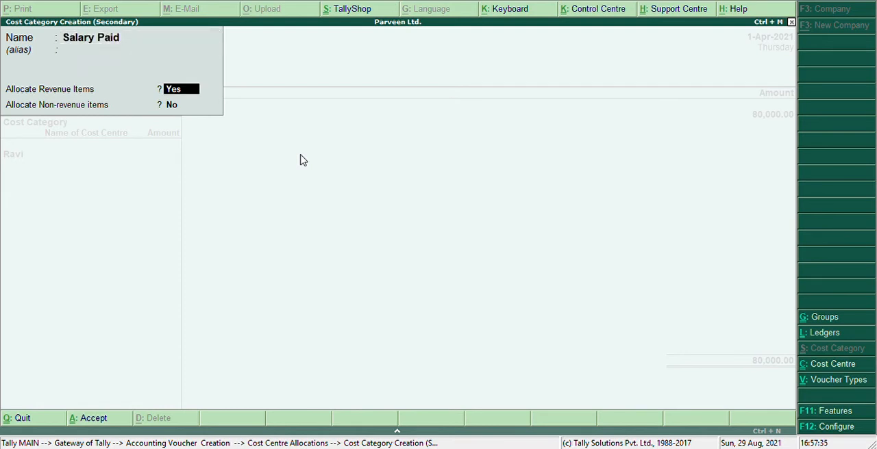
pyautogui.press('Return')
pyautogui.write('ye')
pyautogui.press('Return')
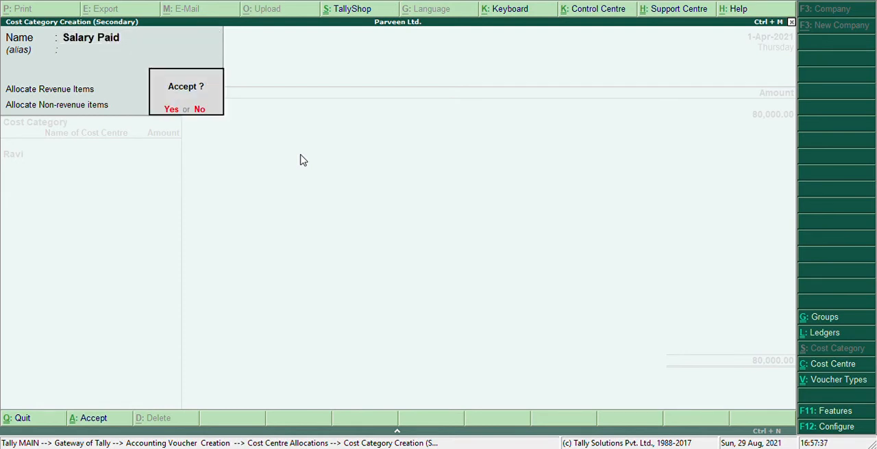
pyautogui.press('Return')
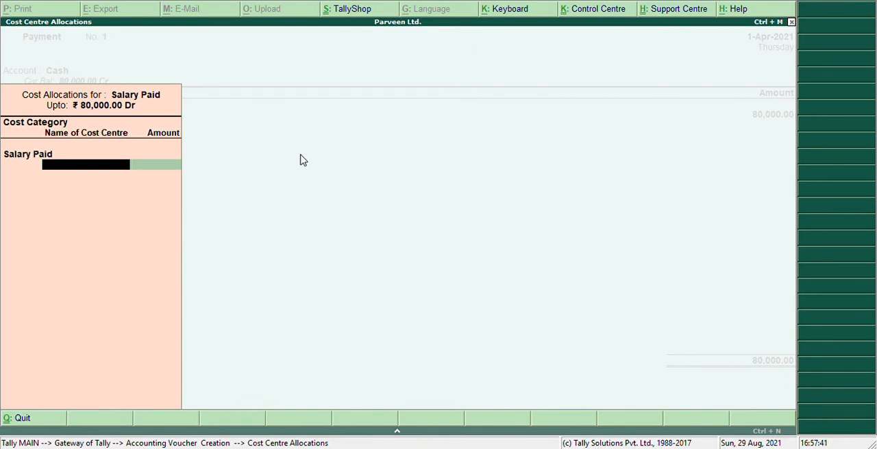
# Step: Create a cost centre with the employee's first name in the cost category of the same name, under Primary
pyautogui.hotkey('alt', 'c')
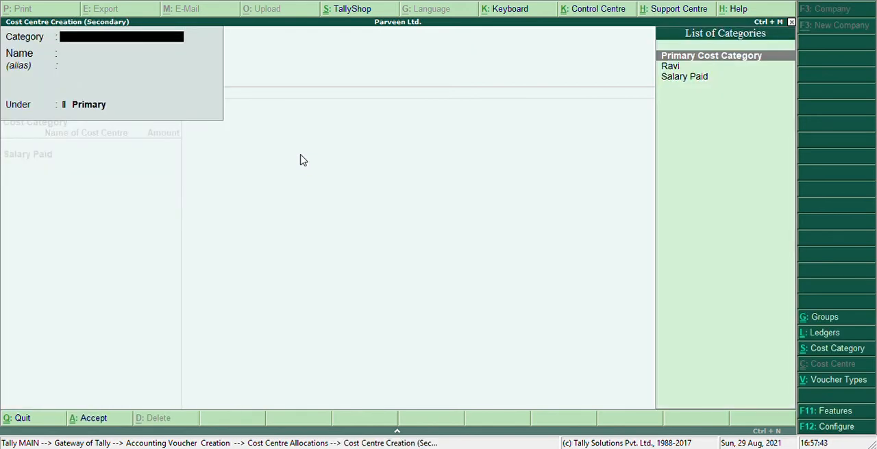
pyautogui.write('Ra')
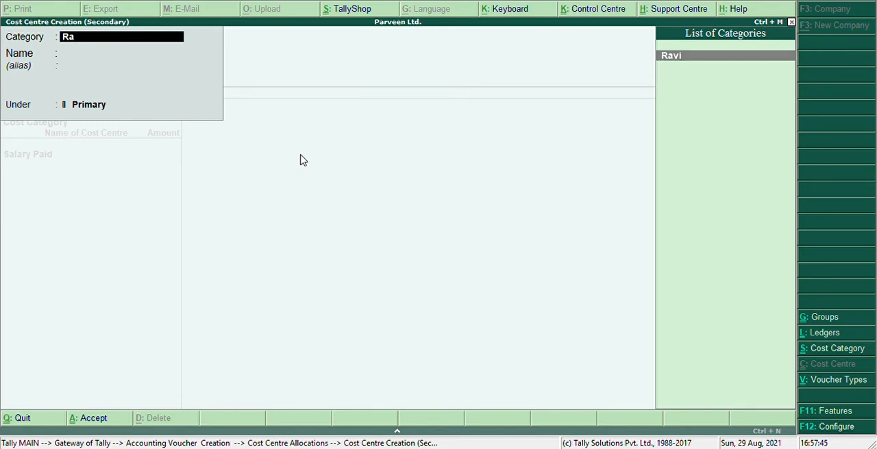
pyautogui.press('Return')
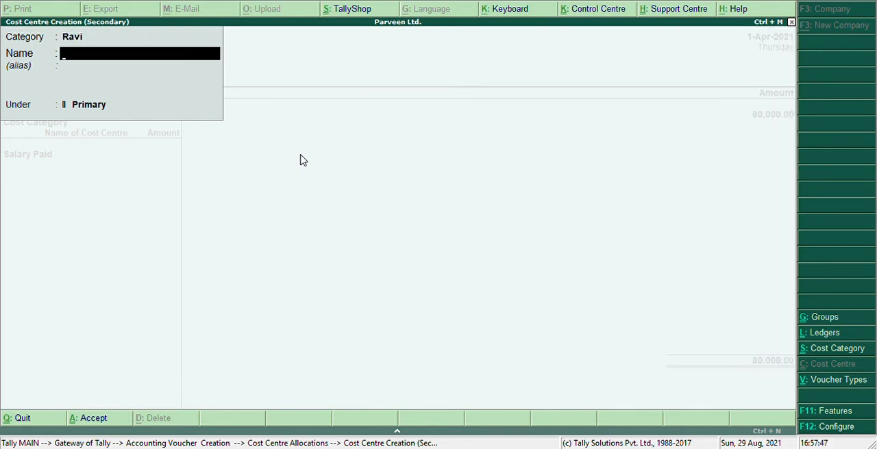
pyautogui.write('Ravi')
pyautogui.press('Return')
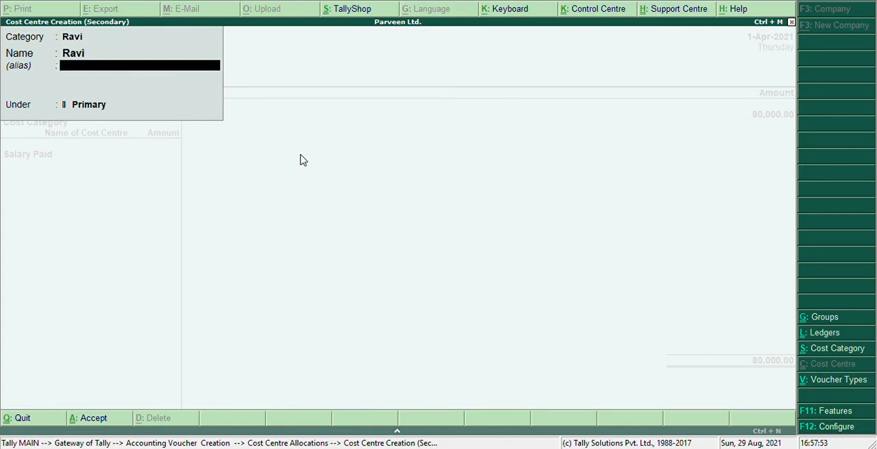
pyautogui.press('Return')
pyautogui.press('Return')
pyautogui.press('Return')
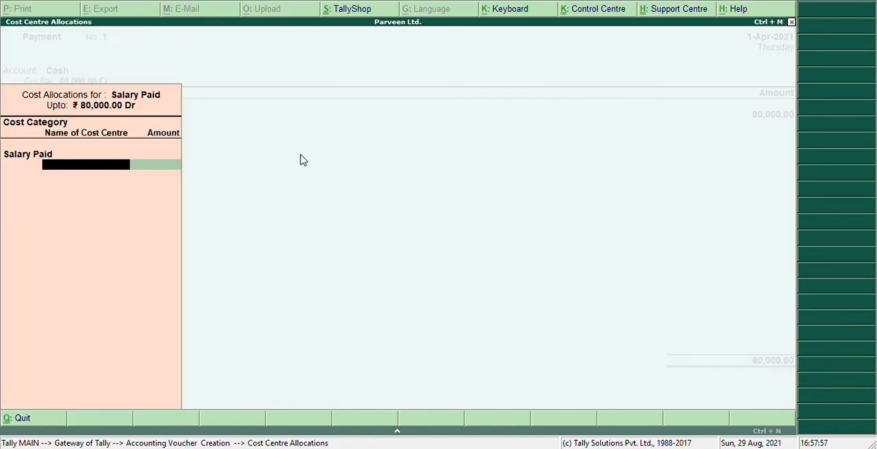
# Step: Create a cost centre in the Salary Paid category, named with the employee's first name followed by 1, under Primary
pyautogui.press('Return')
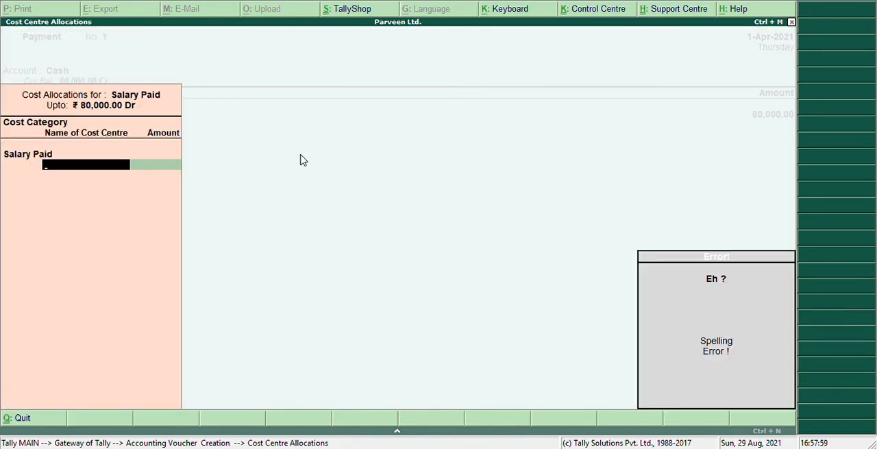
pyautogui.hotkey('alt', 'c')
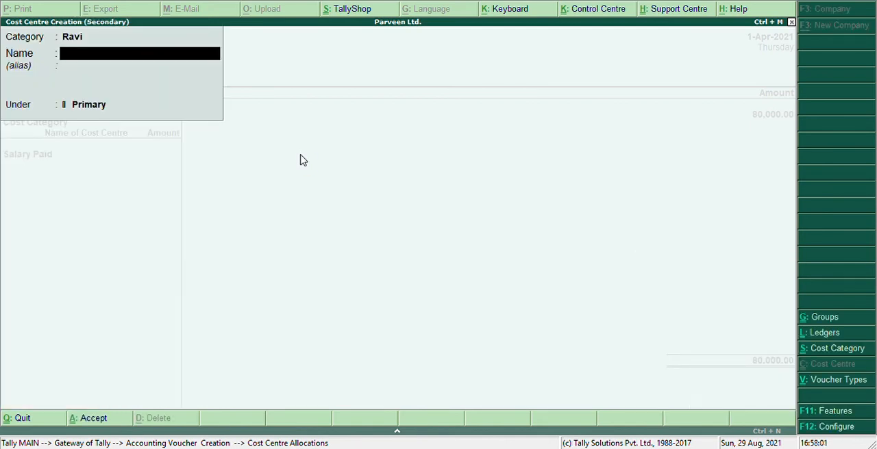
pyautogui.press('BackSpace')
pyautogui.write('Sa')
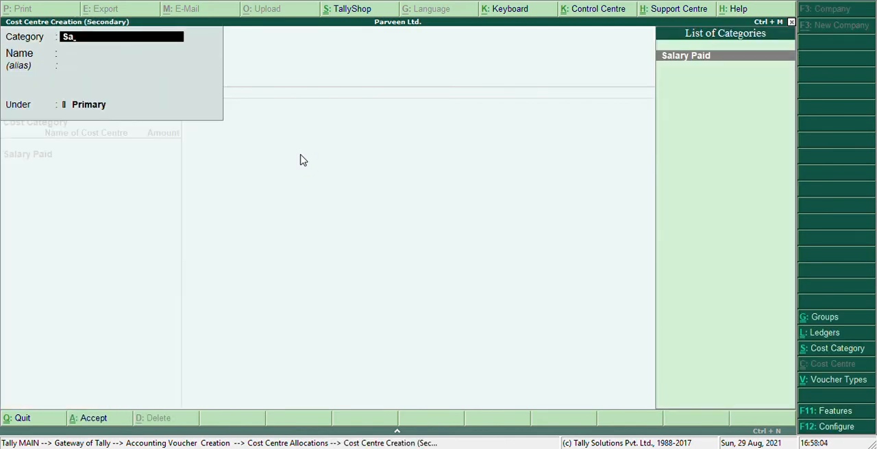
pyautogui.press('Return')
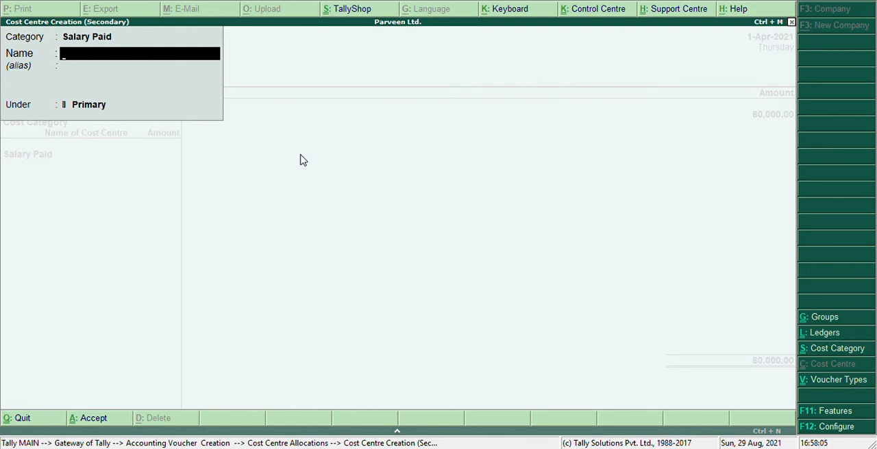
pyautogui.write('Ravi')
pyautogui.press('Return')
pyautogui.write('1')
pyautogui.press('Return')
pyautogui.press('Return')
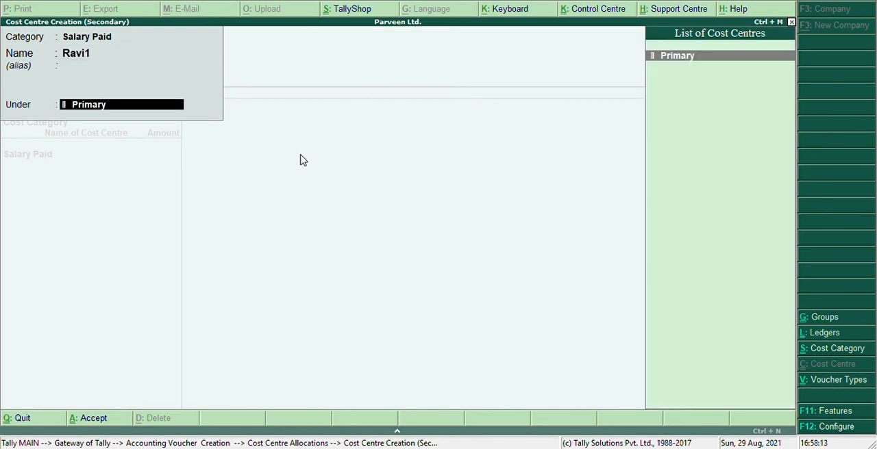
pyautogui.press('Return')
pyautogui.press('Return')
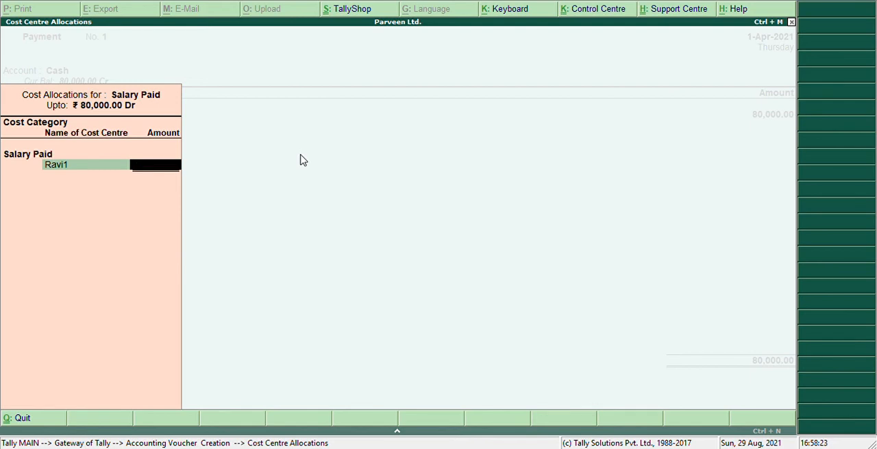
# Step: Allocate the full 80,000 to the new cost centre under Salary Paid and advance to an empty cost category line
pyautogui.press('Escape')
pyautogui.press('Return')
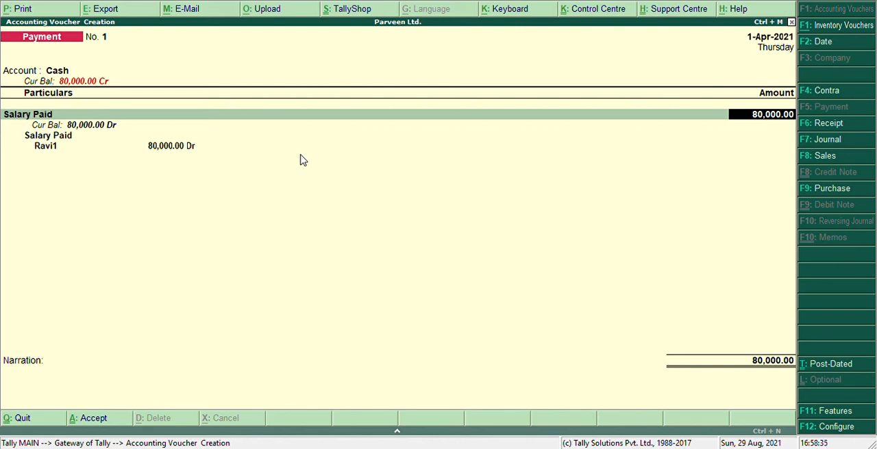
pyautogui.press('Return')
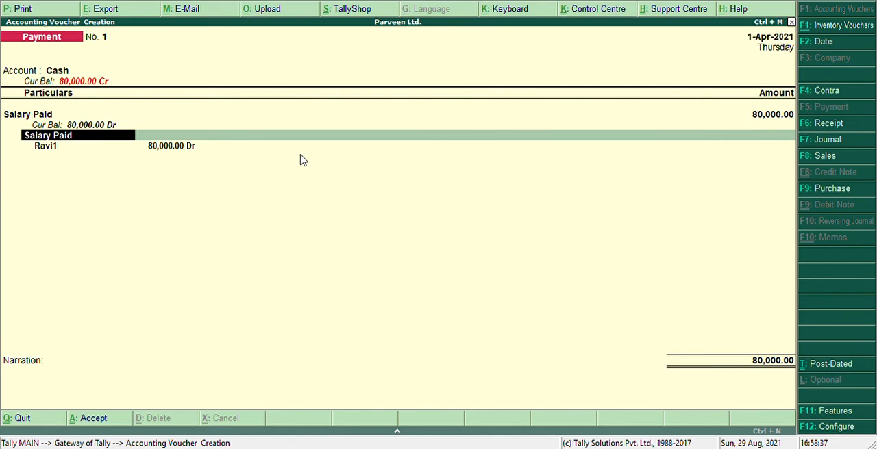
pyautogui.press('Return')
pyautogui.press('Return')
pyautogui.press('Return')
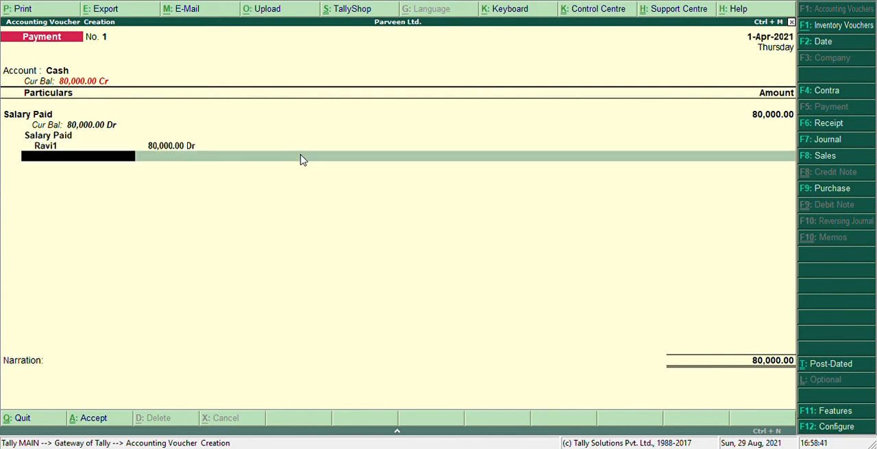
pyautogui.press('BackSpace')
pyautogui.press('BackSpace')
pyautogui.press('BackSpace')
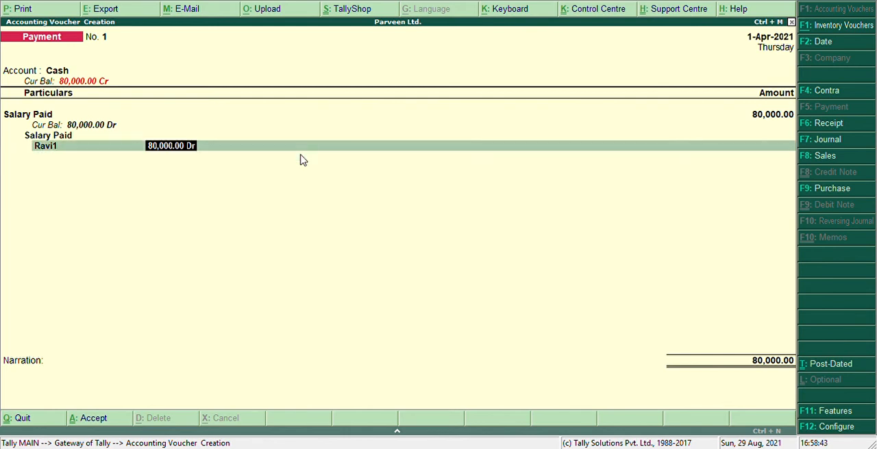
pyautogui.press('BackSpace')
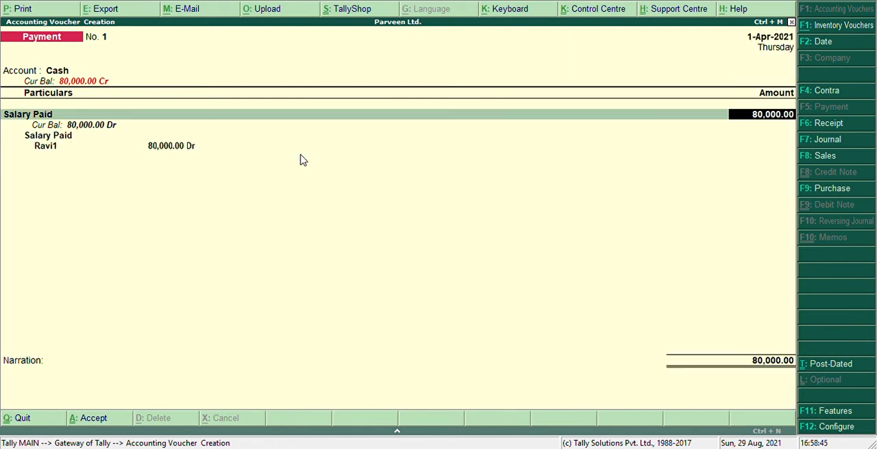
pyautogui.press('Return')
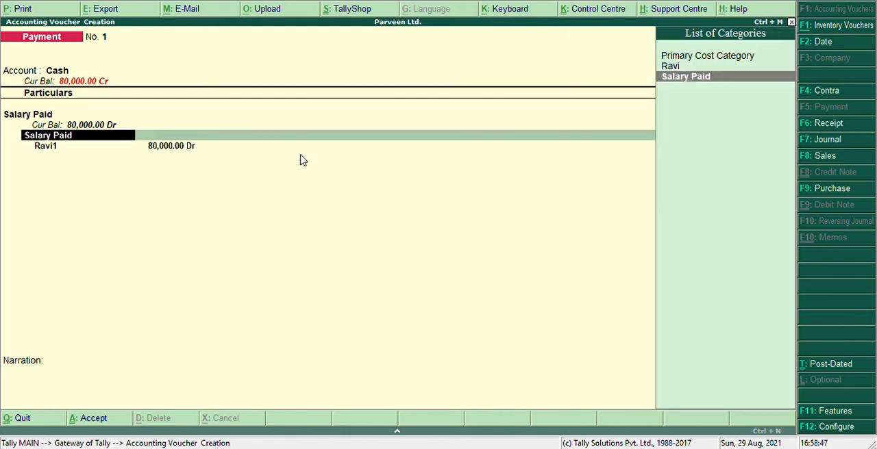
pyautogui.press('Return')
# Step: Finish the first salary payment voucher with an empty narration and accept it
pyautogui.press('Return')
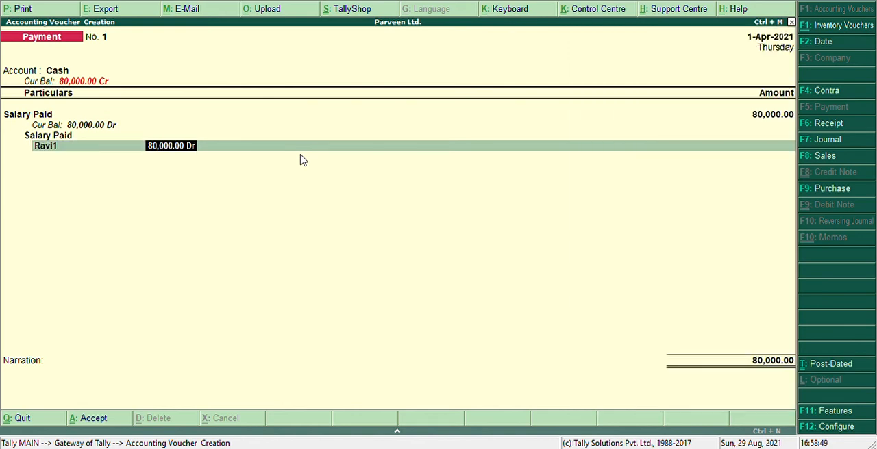
pyautogui.press('Return')
pyautogui.press('Return')
pyautogui.press('Return')
pyautogui.press('Return')
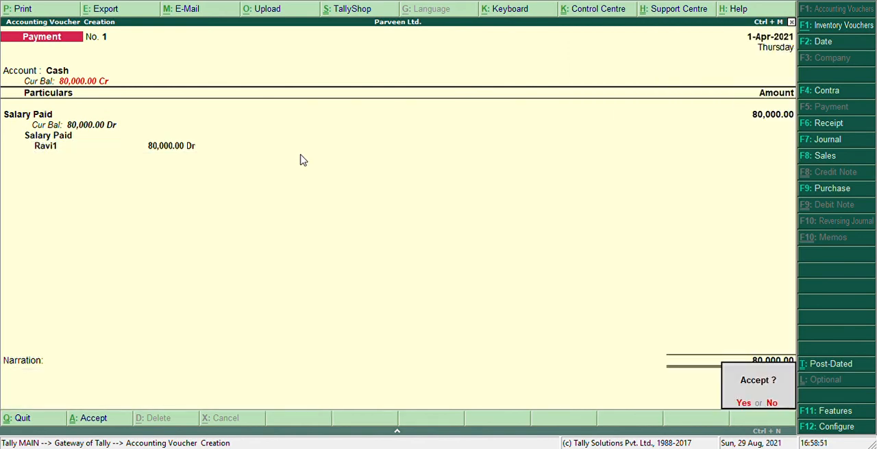
pyautogui.press('Return')
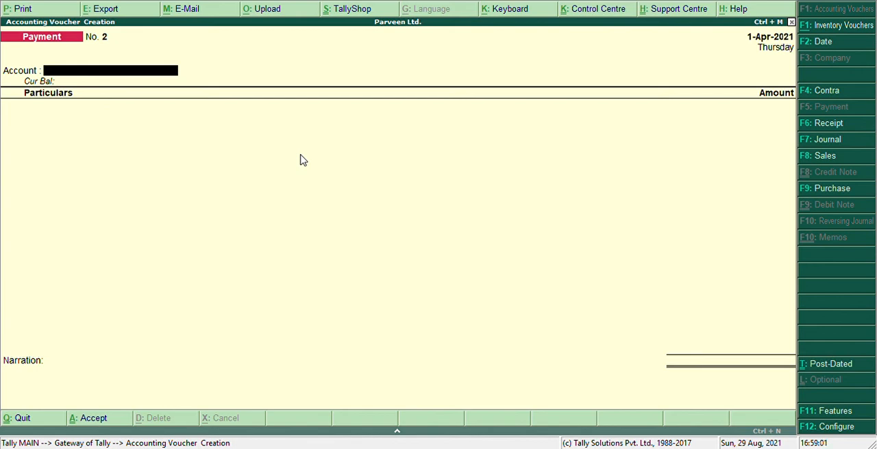
# Step: Enter a second payment voucher from Cash for the Salary Paid ledger with an amount of 80,000
pyautogui.write('S')
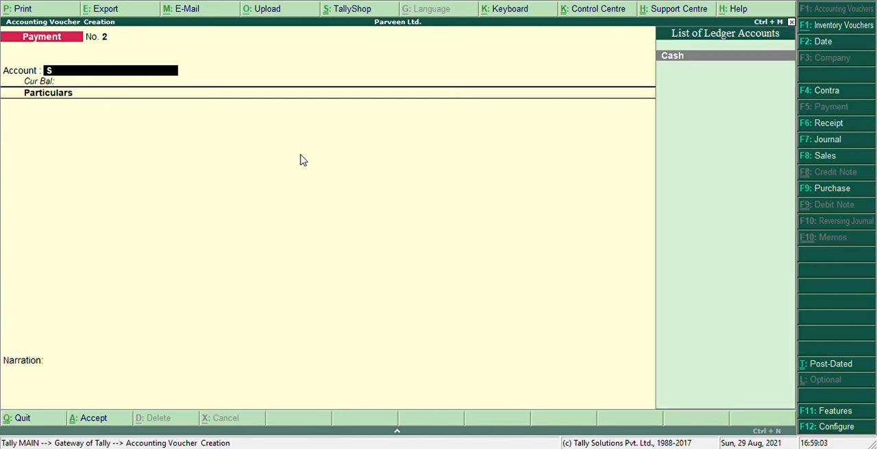
pyautogui.press('Return')
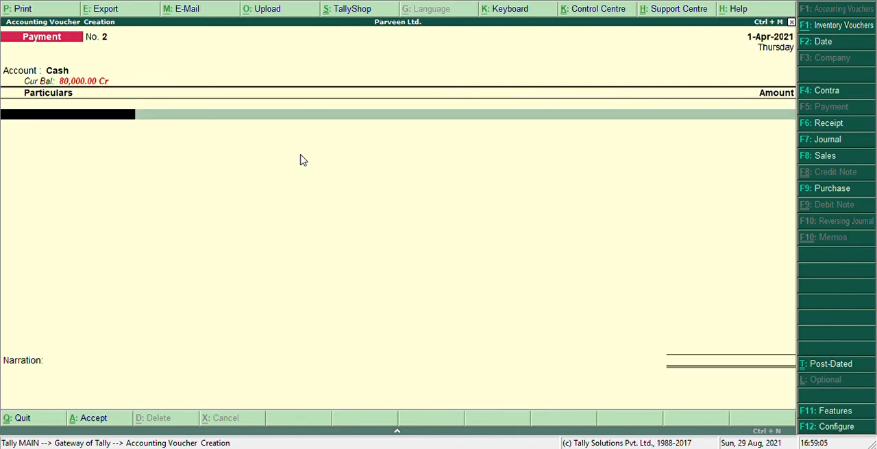
pyautogui.write('Sa')
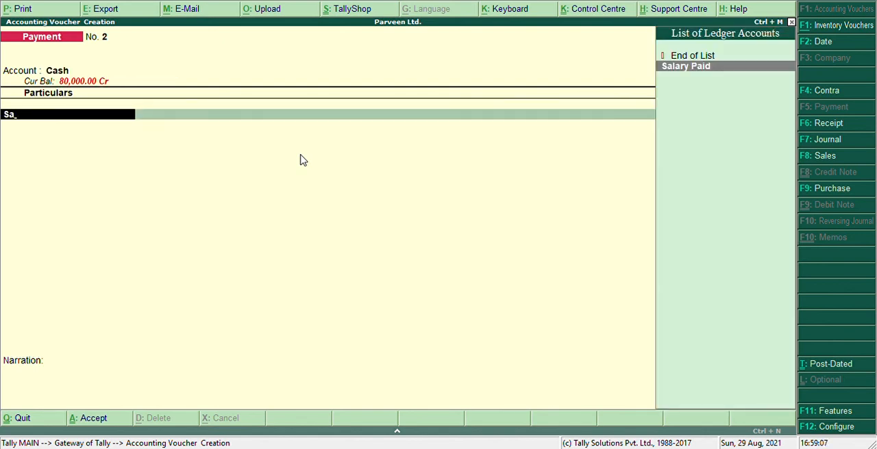
pyautogui.press('Return')
pyautogui.write('8')
pyautogui.write('0000')
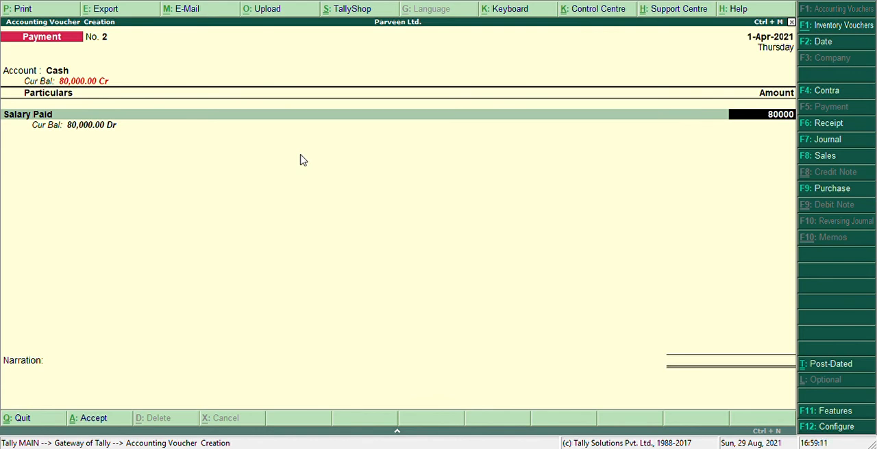
pyautogui.press('Return')
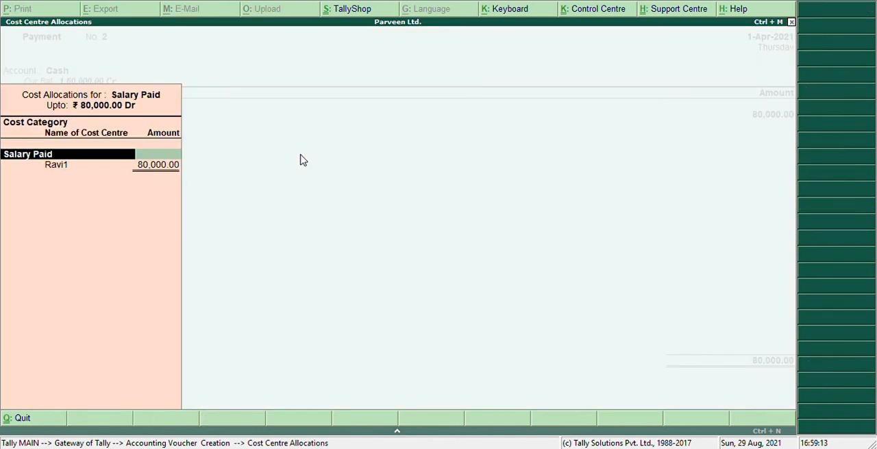
# Step: Keep the full 80,000 on the first employee's cost centre under Salary Paid and advance to an empty cost category line
pyautogui.press('Return')
pyautogui.press('Return')
pyautogui.press('Return')
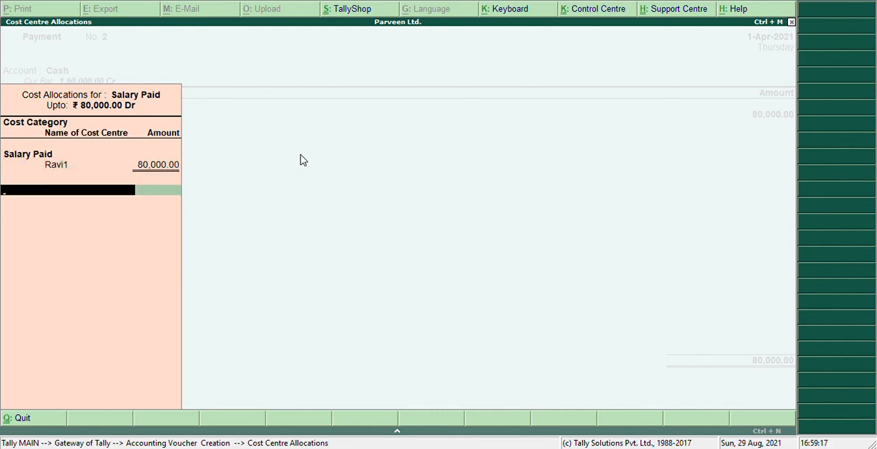
# Step: Start a new cost category named with the second employee's first name, leaving the alias blank and revenue items allocated
pyautogui.hotkey('alt', 'c')
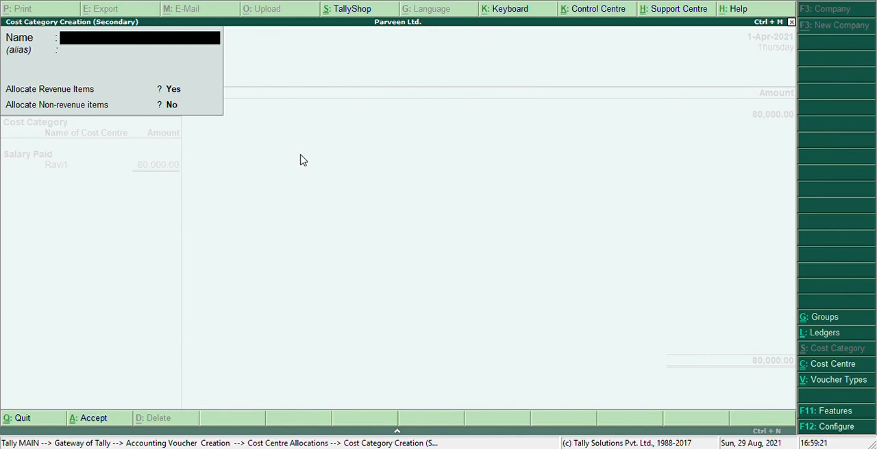
pyautogui.write('Aslam')
pyautogui.press('Return')
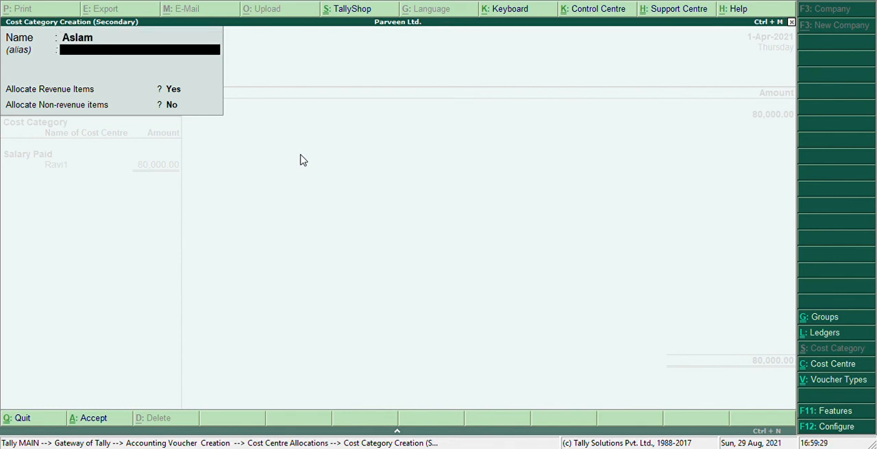
pyautogui.press('Return')
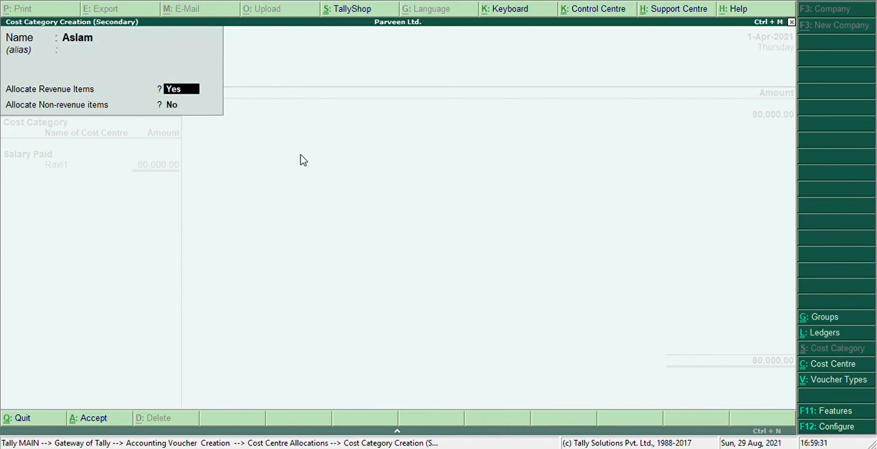
pyautogui.press('Return')
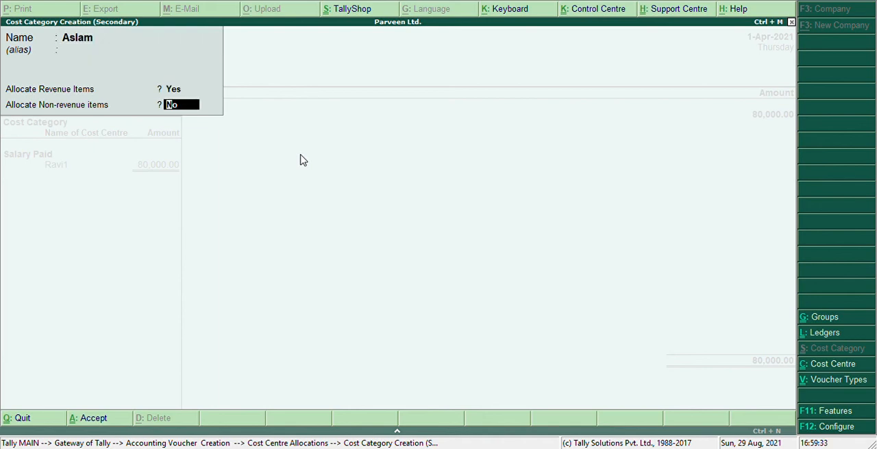
# Step: Replace the new cost category's name with Salary Paid and try to confirm it
pyautogui.press('Up')
pyautogui.press('Up')
pyautogui.press('Up')
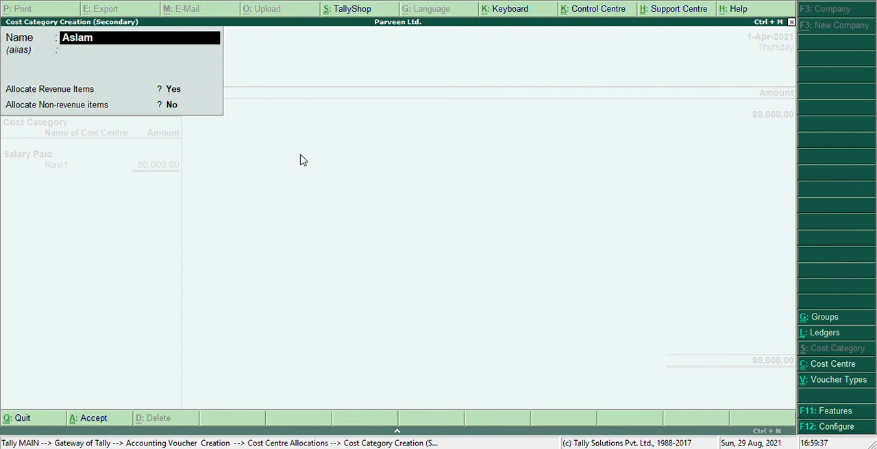
pyautogui.press('BackSpace')
pyautogui.press('BackSpace')
pyautogui.press('BackSpace')
pyautogui.press('BackSpace')
pyautogui.press('BackSpace')
pyautogui.write('Salary Paid')
pyautogui.press('Return')
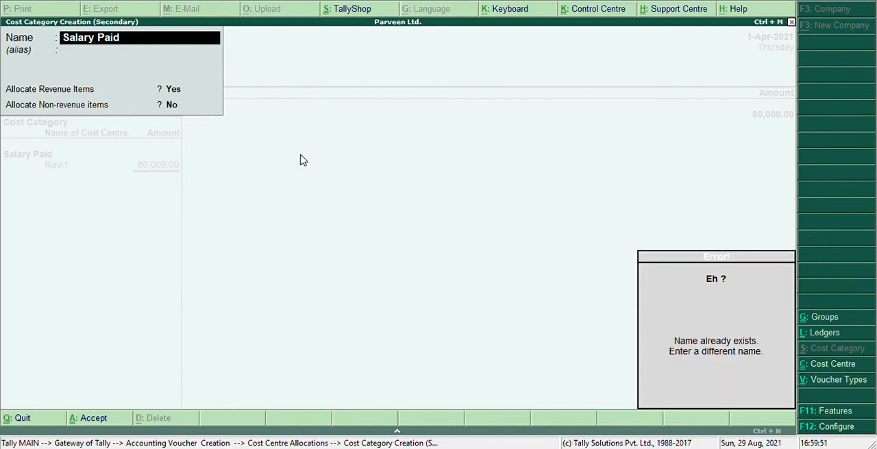
pyautogui.press('Escape')
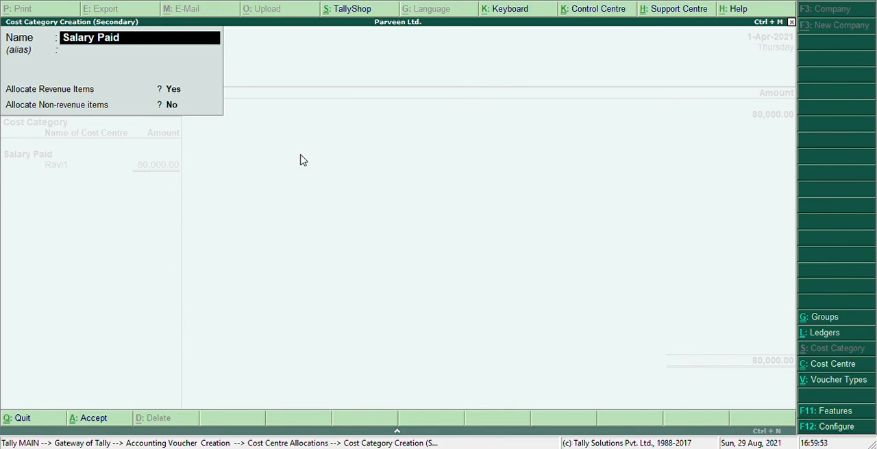
pyautogui.press('Return')
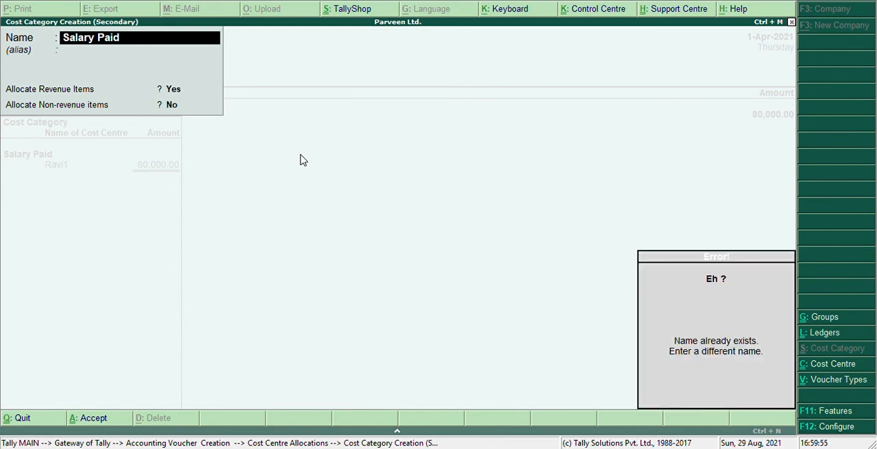
# Step: Name the new cost category Salary Paid1, set it to allocate non-revenue items as well, and save it
pyautogui.write('1')
pyautogui.press('Return')
pyautogui.press('Return')
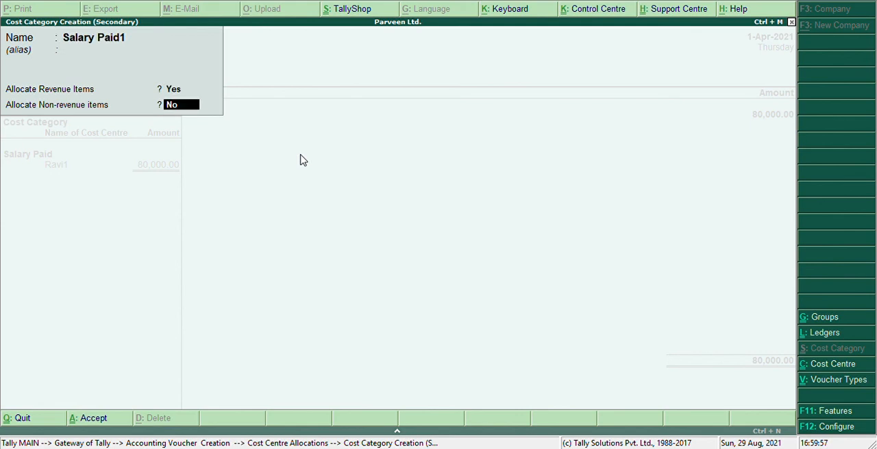
pyautogui.write('y')
pyautogui.press('Return')
pyautogui.press('Return')
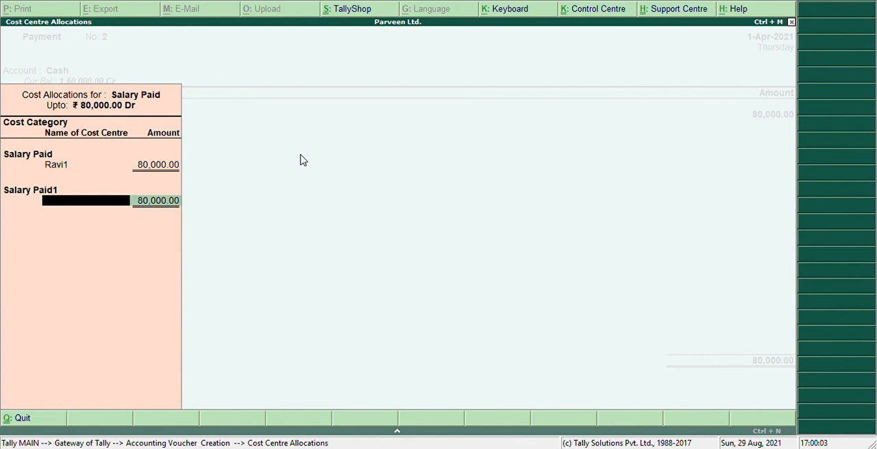
# Step: Create a cost centre with the second employee's first name in the Salary Paid category, under Primary
pyautogui.hotkey('alt', 'c')
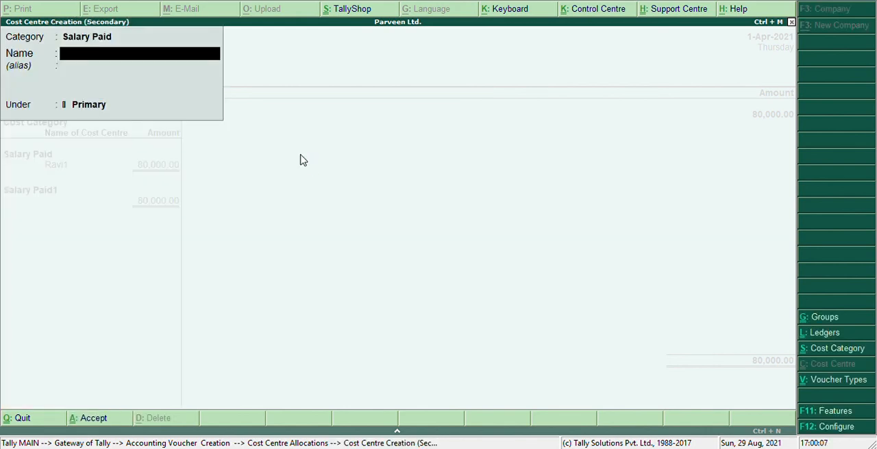
pyautogui.write('Aslam')
pyautogui.press('Return')
pyautogui.press('Return')
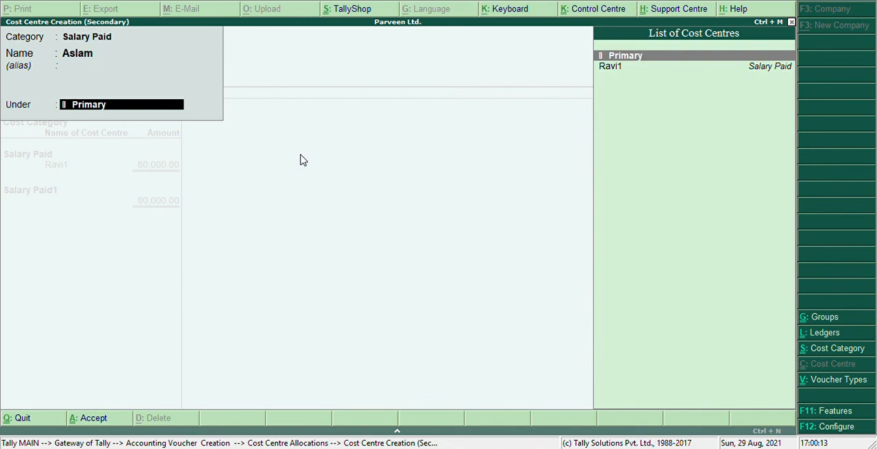
pyautogui.press('Return')
pyautogui.press('Return')
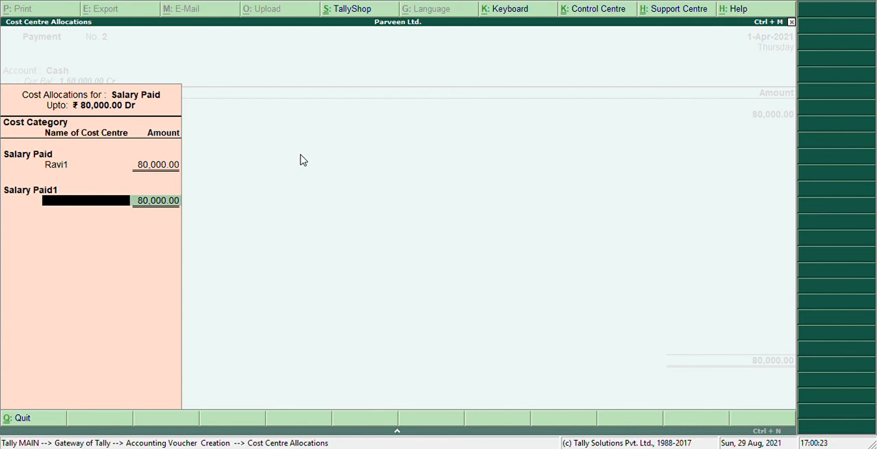
# Step: Create another cost centre in the Salary Paid category, named with the second employee's first name followed by 1, under Primary
pyautogui.hotkey('alt', 'c')
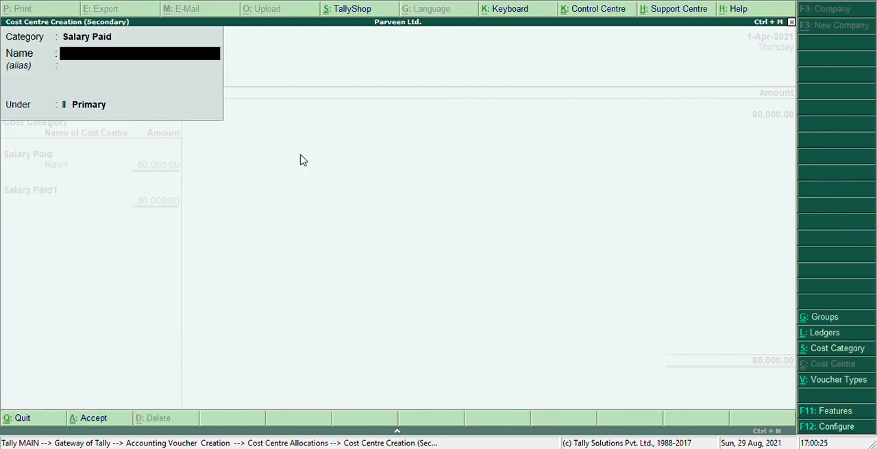
pyautogui.write('Aslam')
pyautogui.press('Return')
pyautogui.press('Return')
pyautogui.write('1')
pyautogui.press('Return')
pyautogui.press('Return')
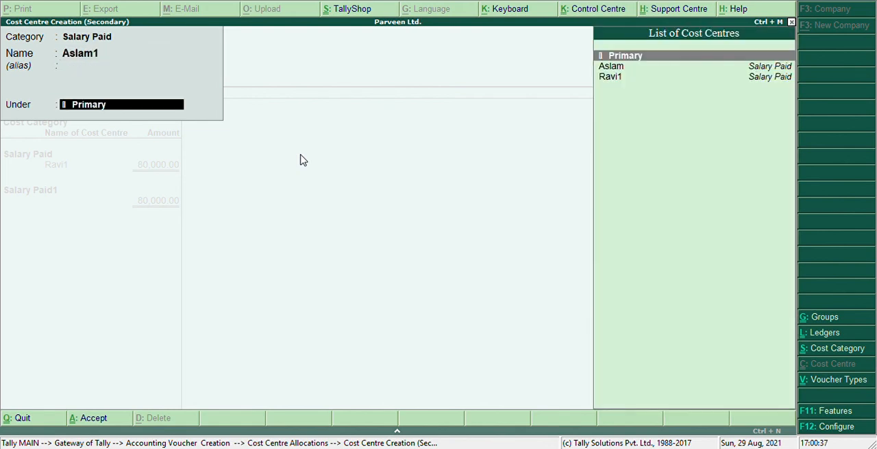
pyautogui.press('Down')
pyautogui.press('Up')
pyautogui.press('Return')
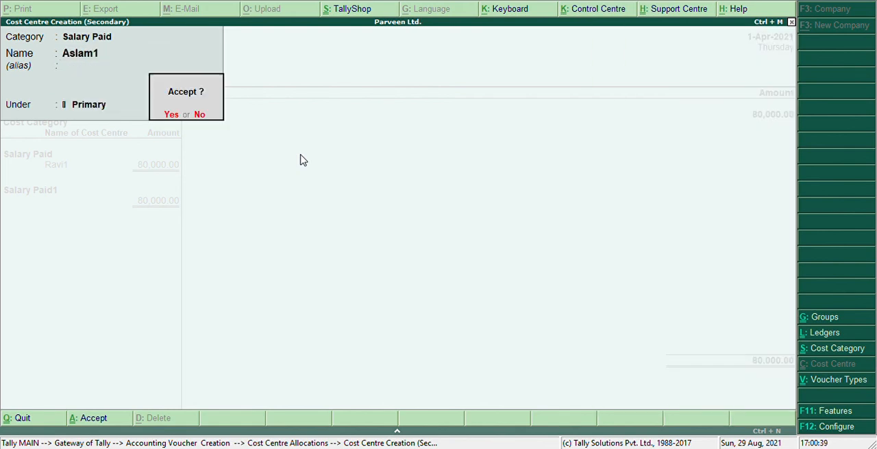
pyautogui.press('Return')
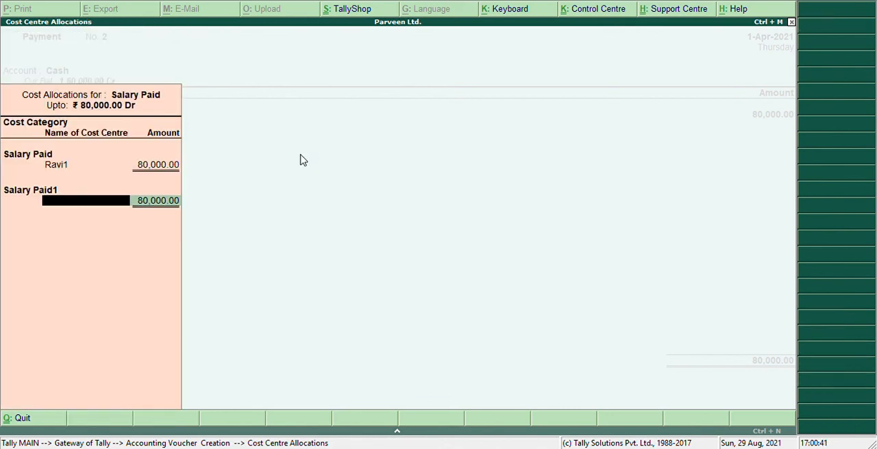